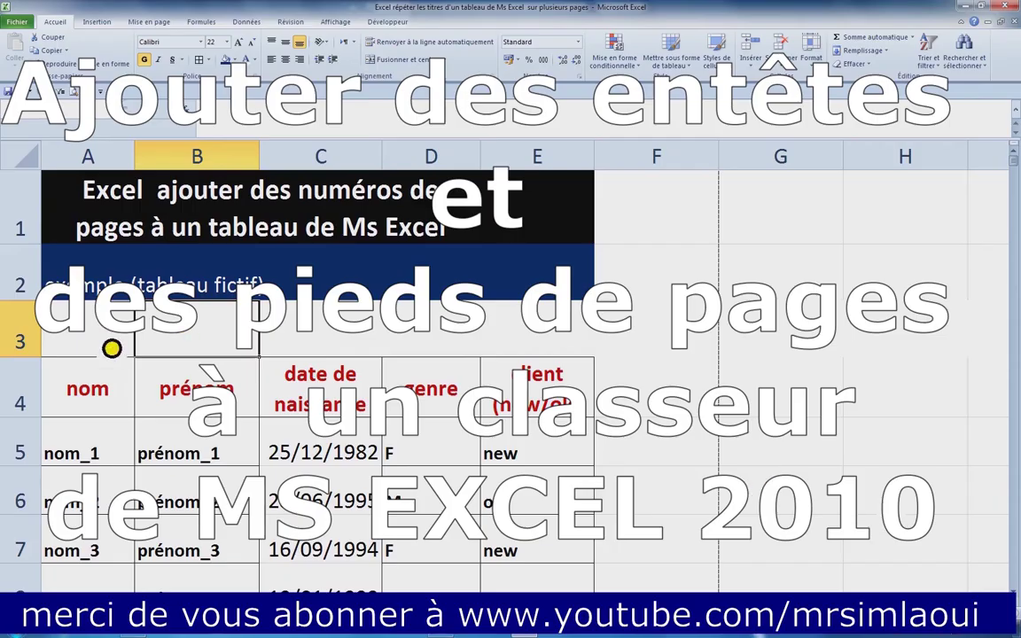
# - Select the row 4 table headings and check how the table prints in print preview
pyautogui.click(377, 345)
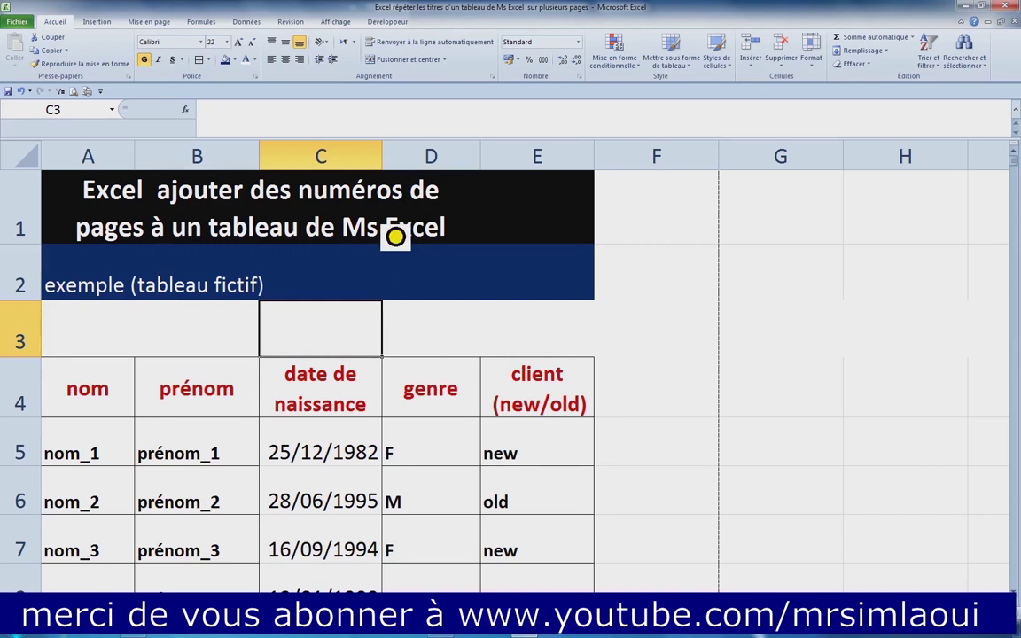
pyautogui.click(333, 405)
pyautogui.moveTo(123, 406); pyautogui.dragTo(474, 394)
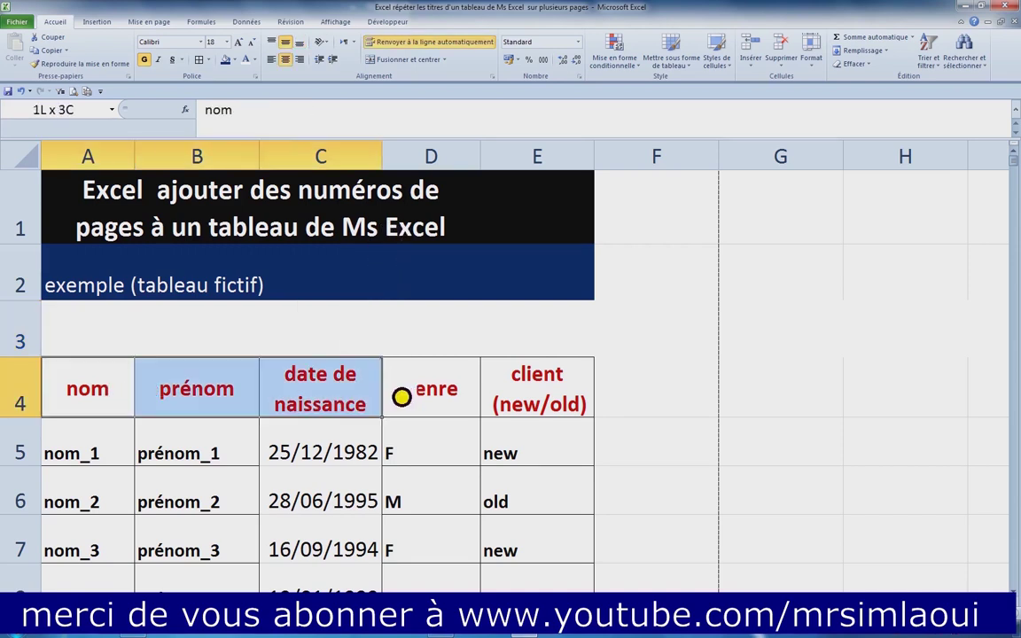
pyautogui.click(380, 398)
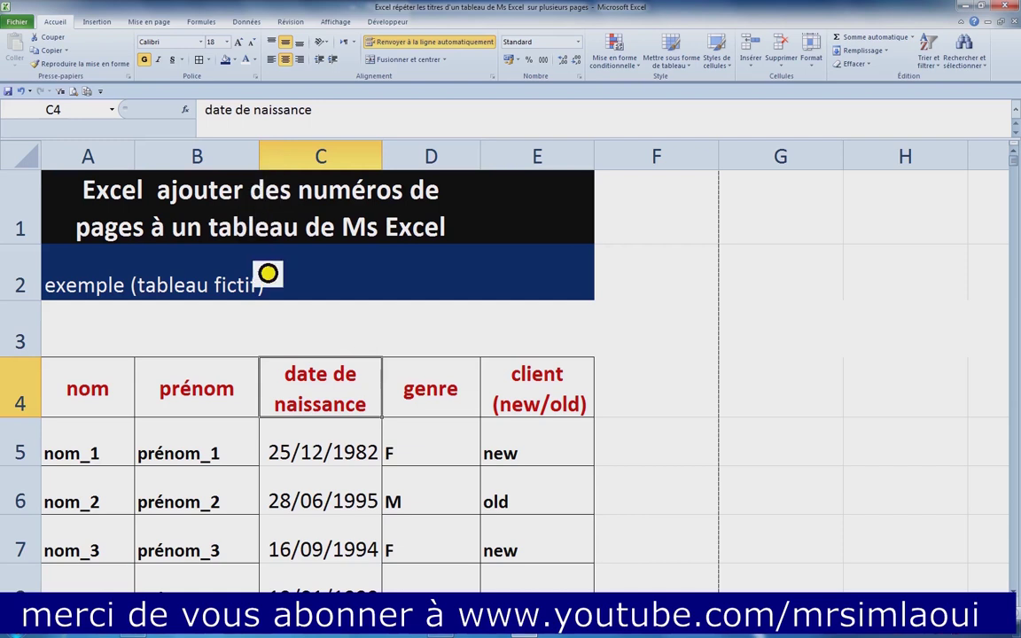
pyautogui.hotkey('ctrl', 'p')
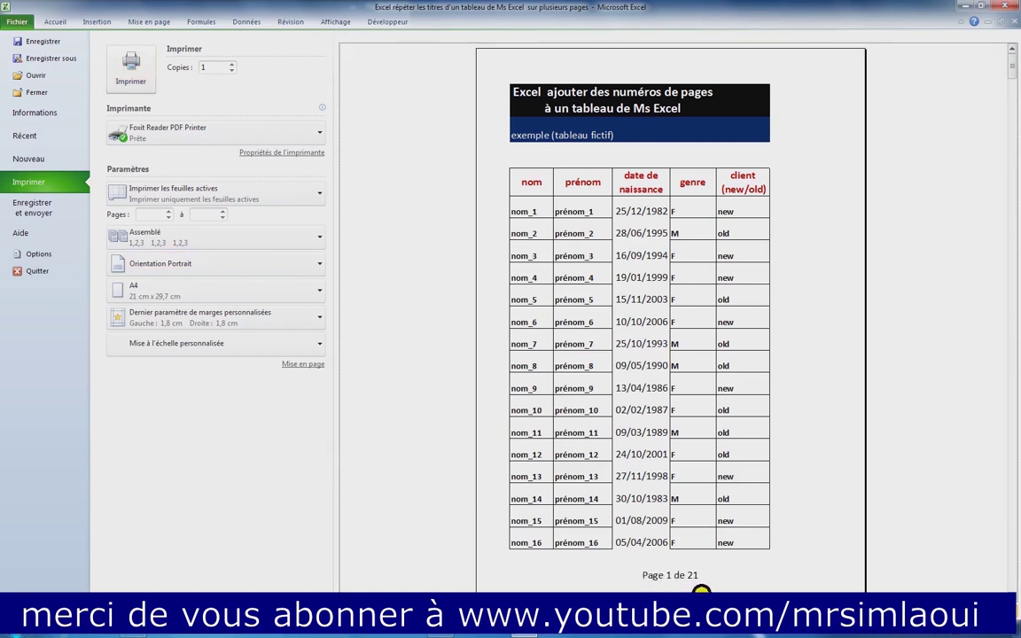
pyautogui.press('Escape')
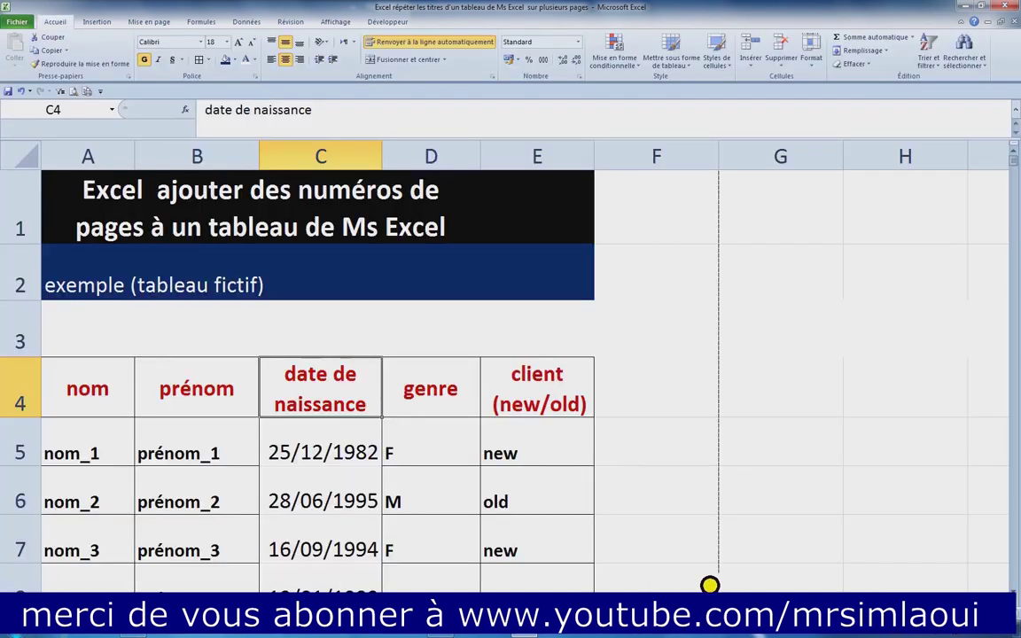
# - Switch the sheet to Page Layout view and move into the page footer for editing
pyautogui.click(253, 408)
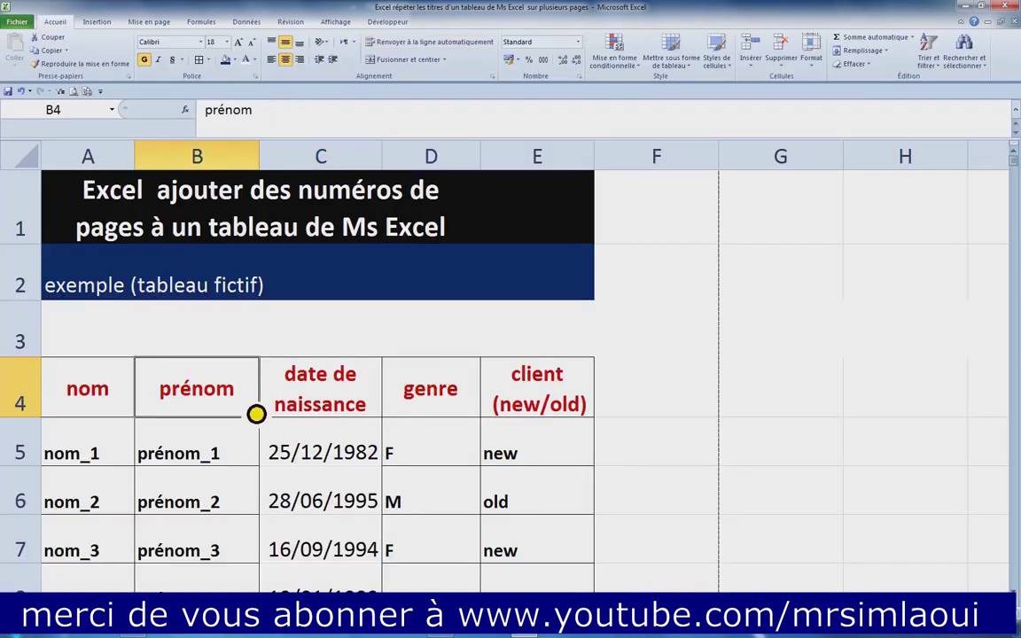
pyautogui.click(335, 21)
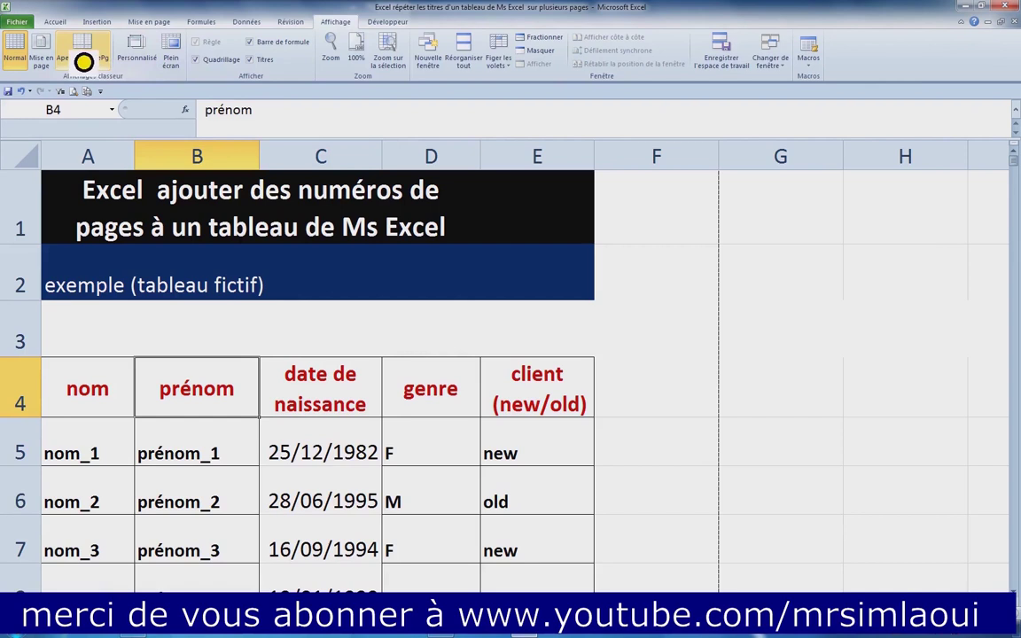
pyautogui.click(53, 54)
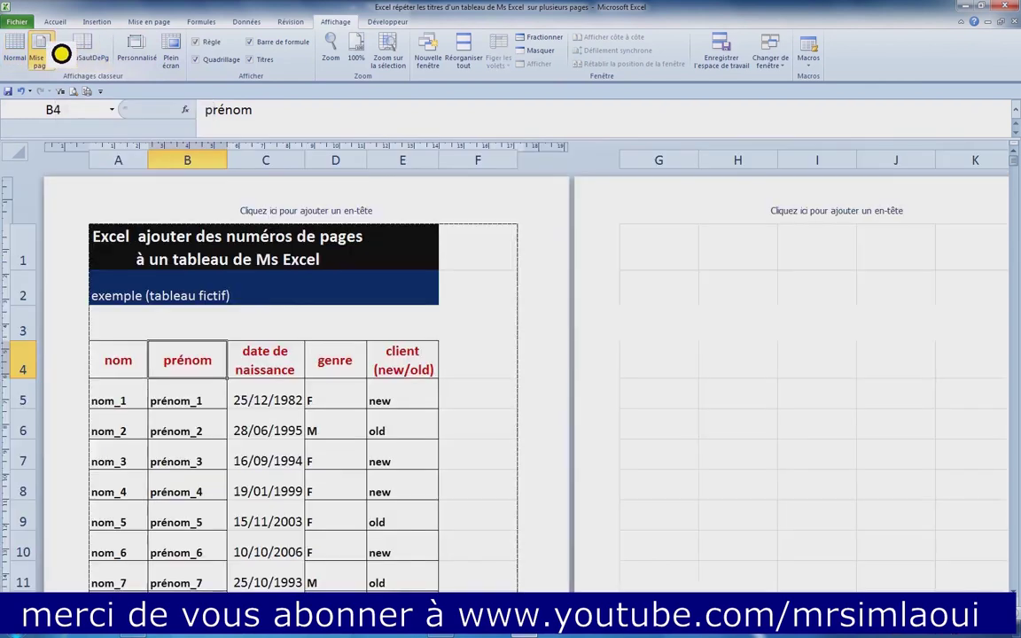
pyautogui.click(353, 215)
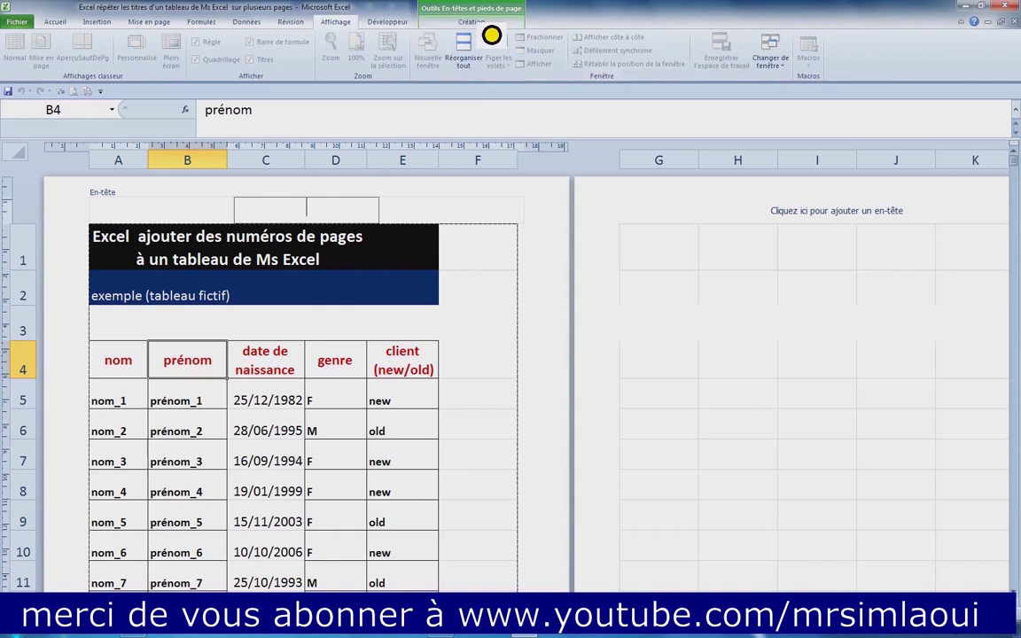
pyautogui.click(474, 22)
pyautogui.click(400, 55)
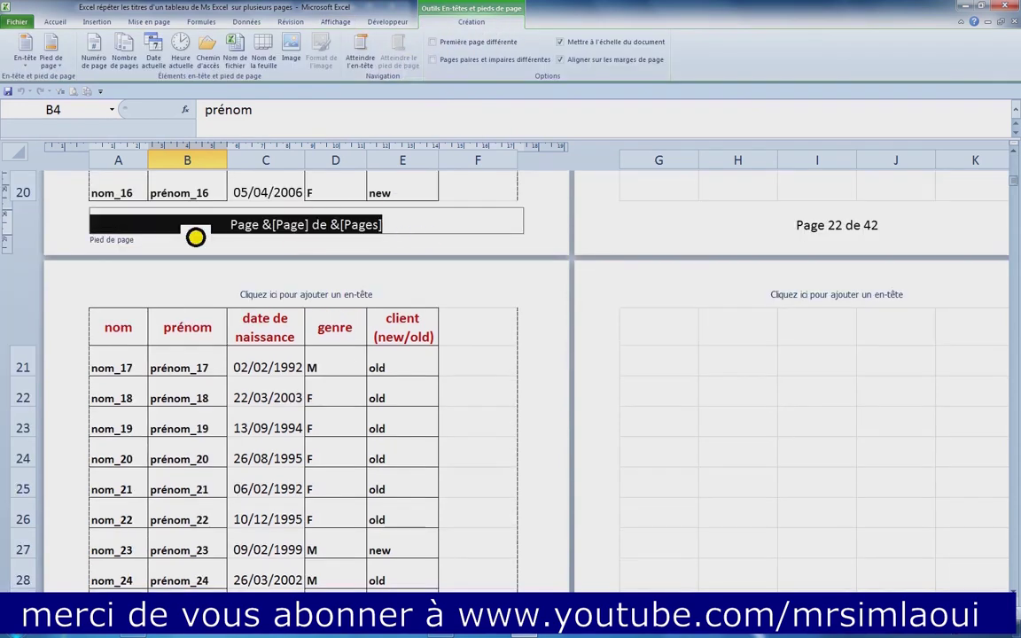
# - Clear the existing footer text and start the footer with 'page:'
pyautogui.press('Delete')
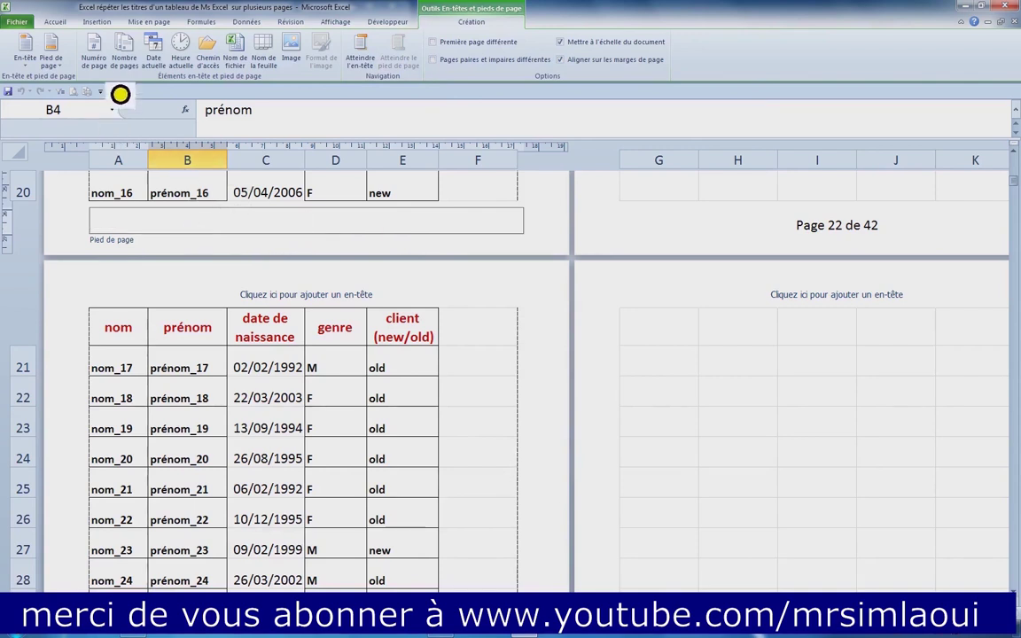
pyautogui.click(113, 65)
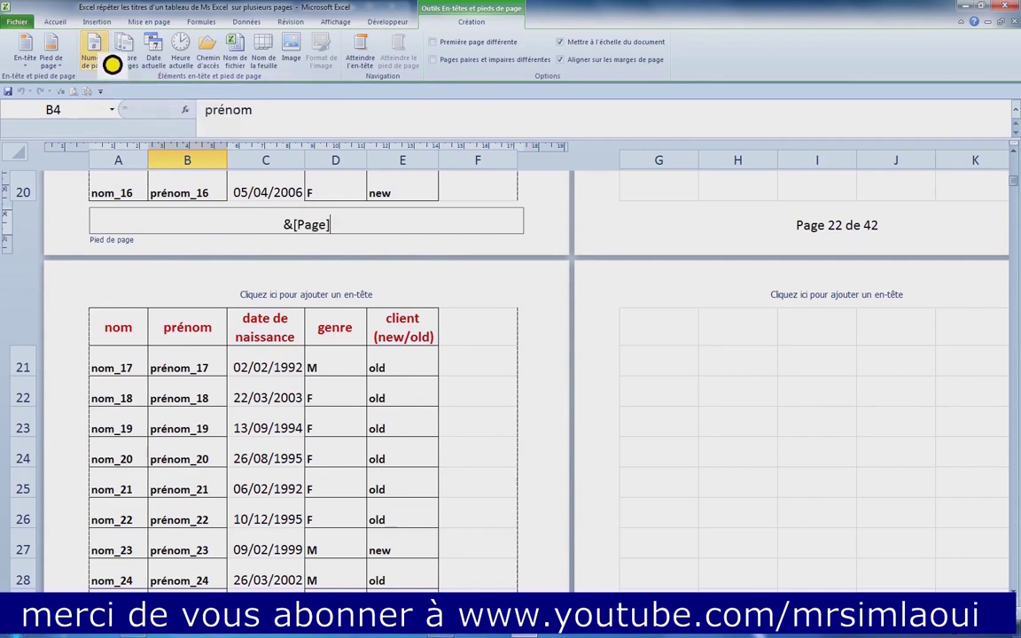
pyautogui.moveTo(356, 236); pyautogui.dragTo(229, 236)
pyautogui.write('page')
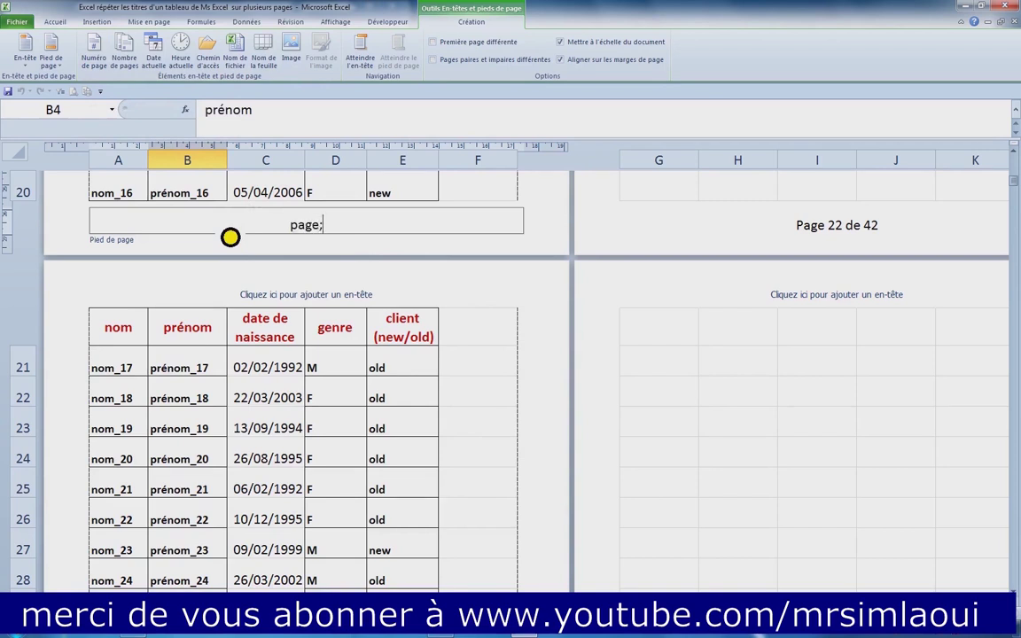
pyautogui.write(';')
pyautogui.press('BackSpace')
pyautogui.write(':')
# - Complete the footer as 'page: &[Page] sur &[Pages] pages' using the page number and page count fields
pyautogui.click(108, 67)
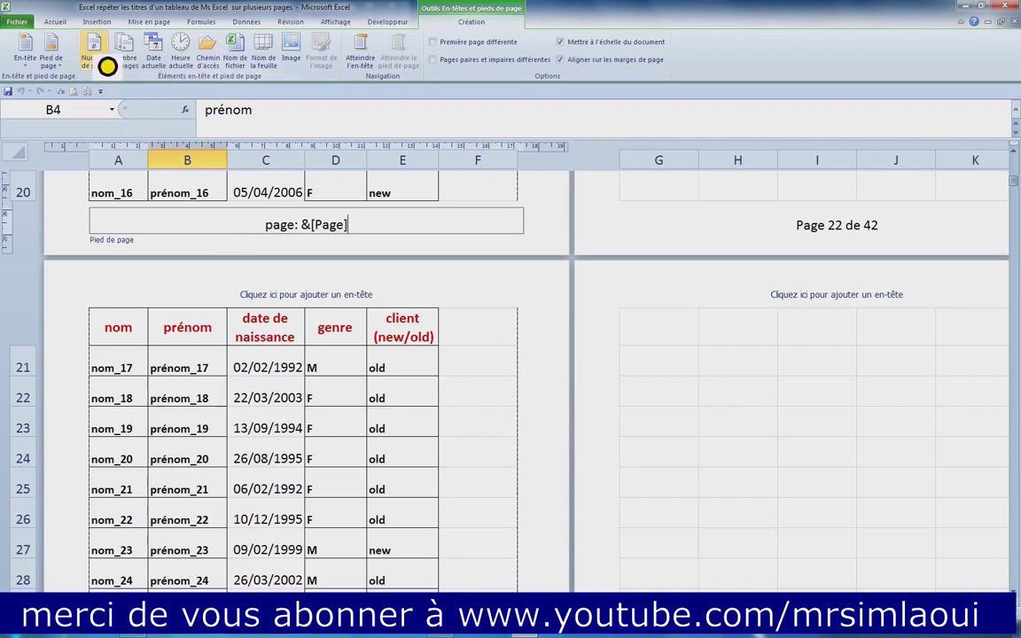
pyautogui.write(' sur')
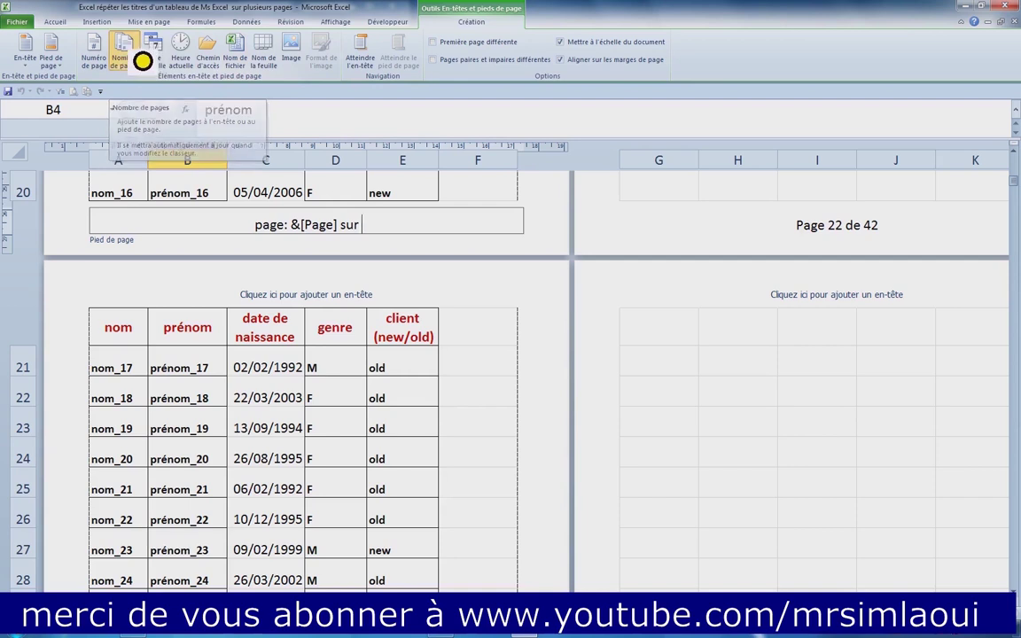
pyautogui.click(142, 61)
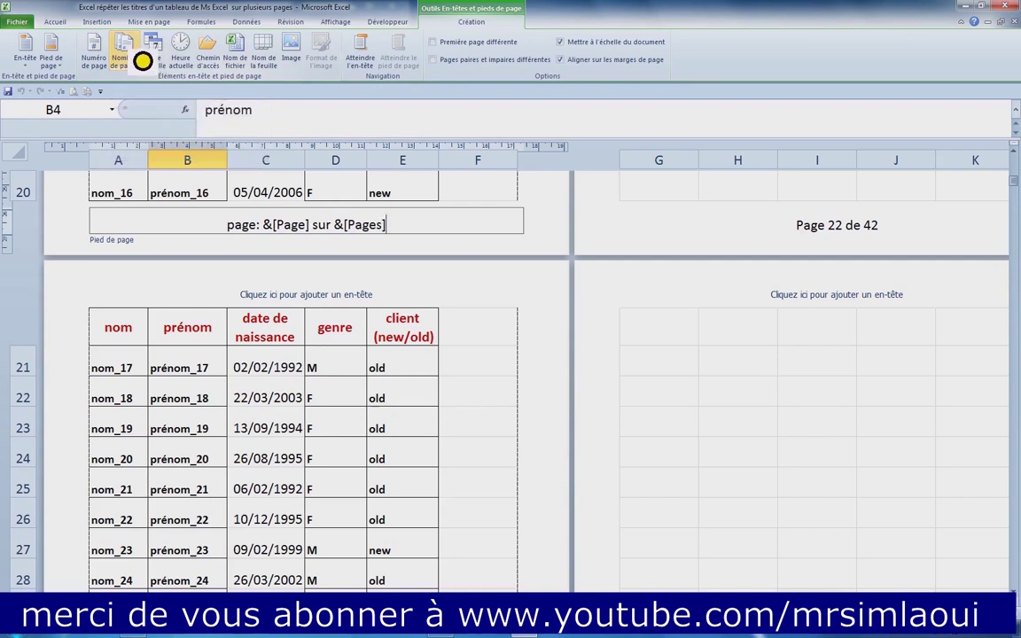
pyautogui.write(' pages')
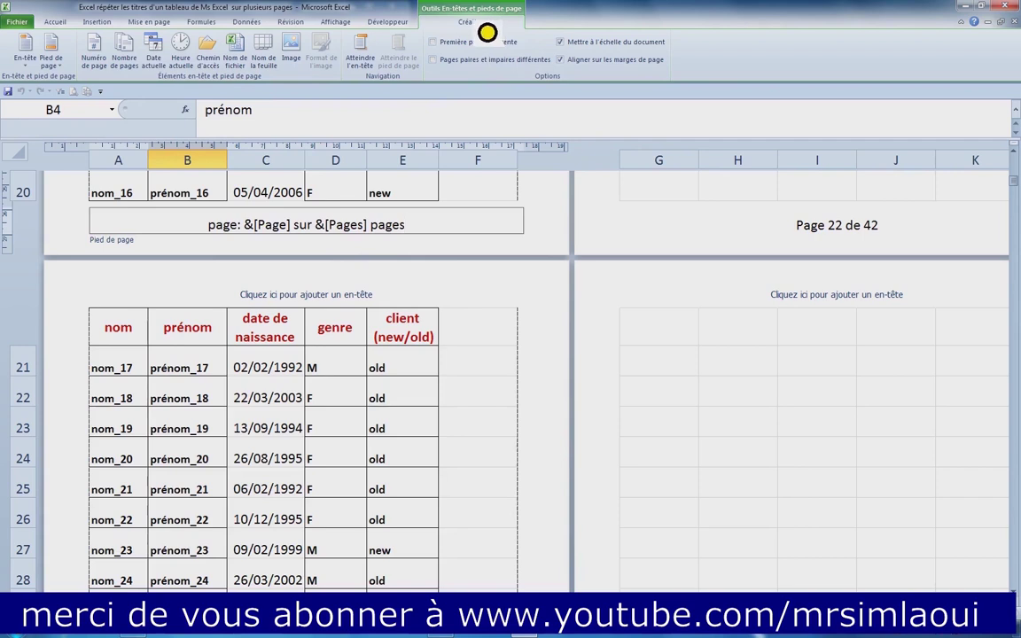
pyautogui.click(337, 25)
# - Return to Normal view and check the new page-of-pages footer in print preview
pyautogui.click(34, 58)
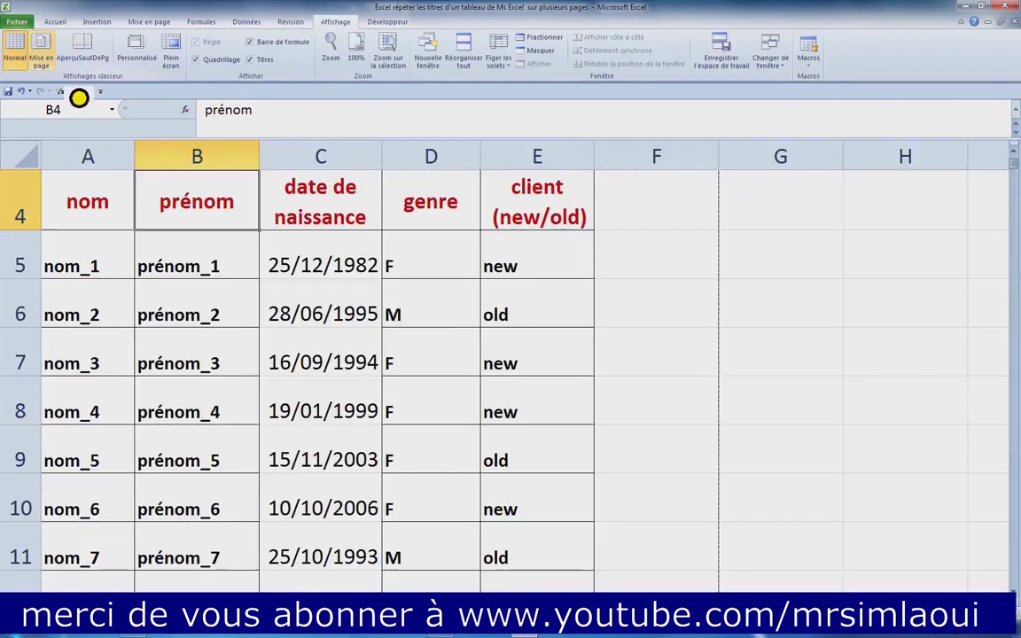
pyautogui.scroll(-5, 446, 321)
pyautogui.scroll(-5, 446, 321)
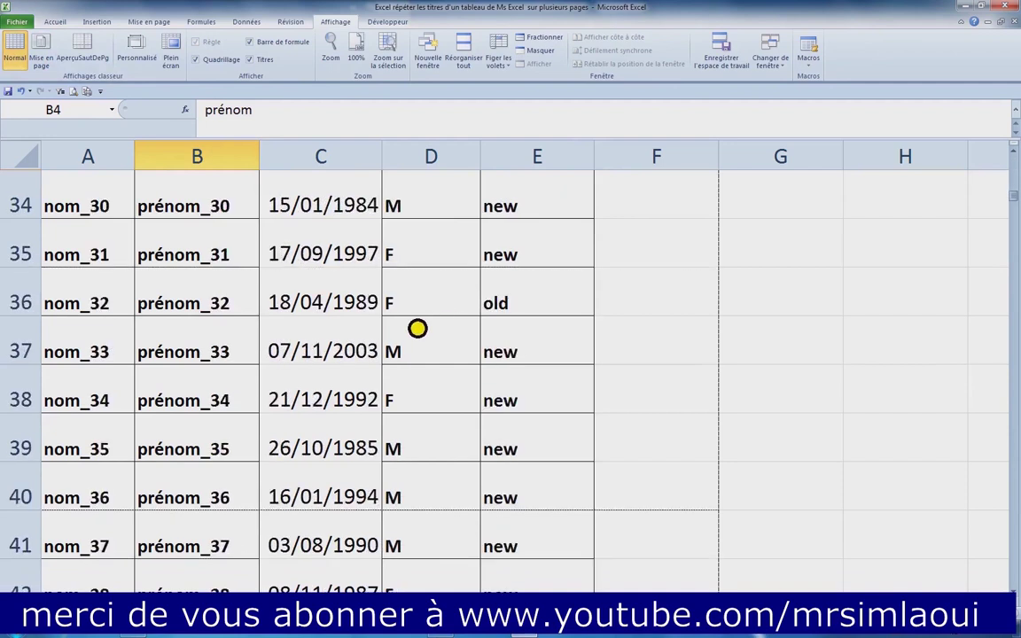
pyautogui.scroll(-4, 416, 326)
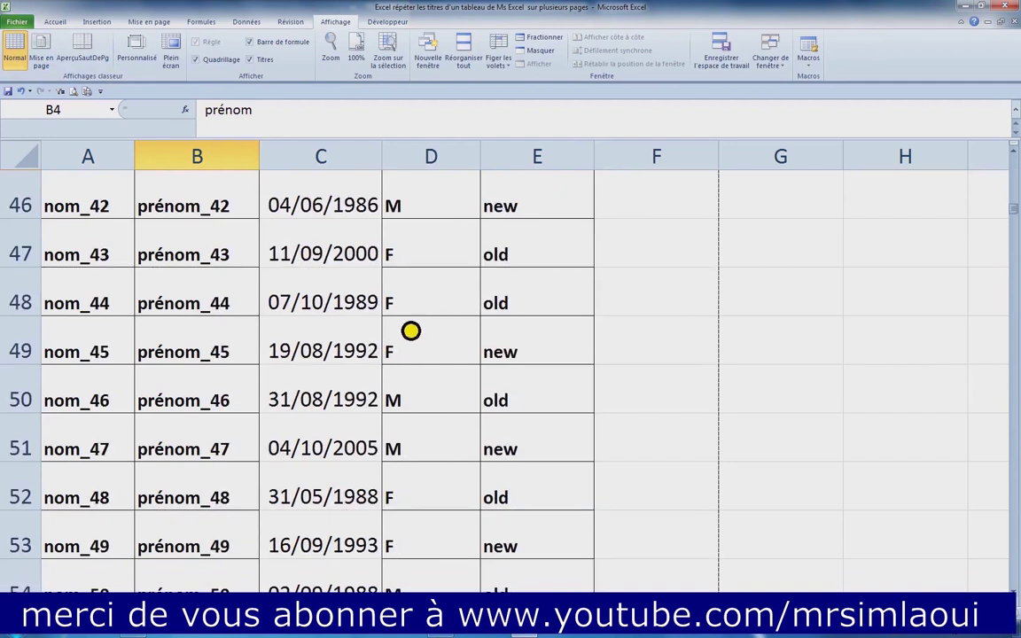
pyautogui.hotkey('ctrl', 'p')
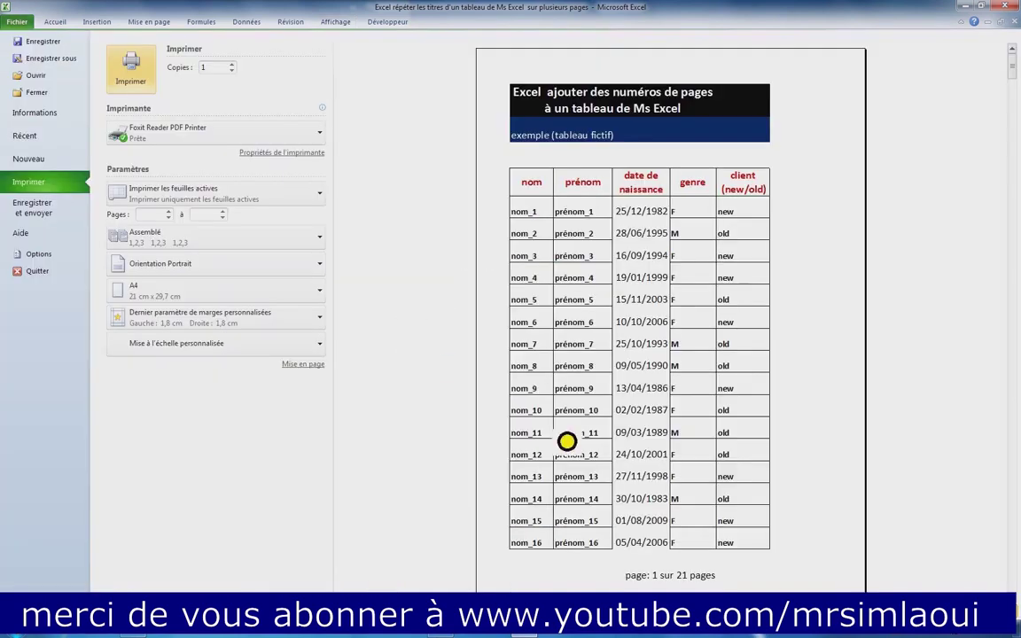
pyautogui.scroll(-1, 566, 440)
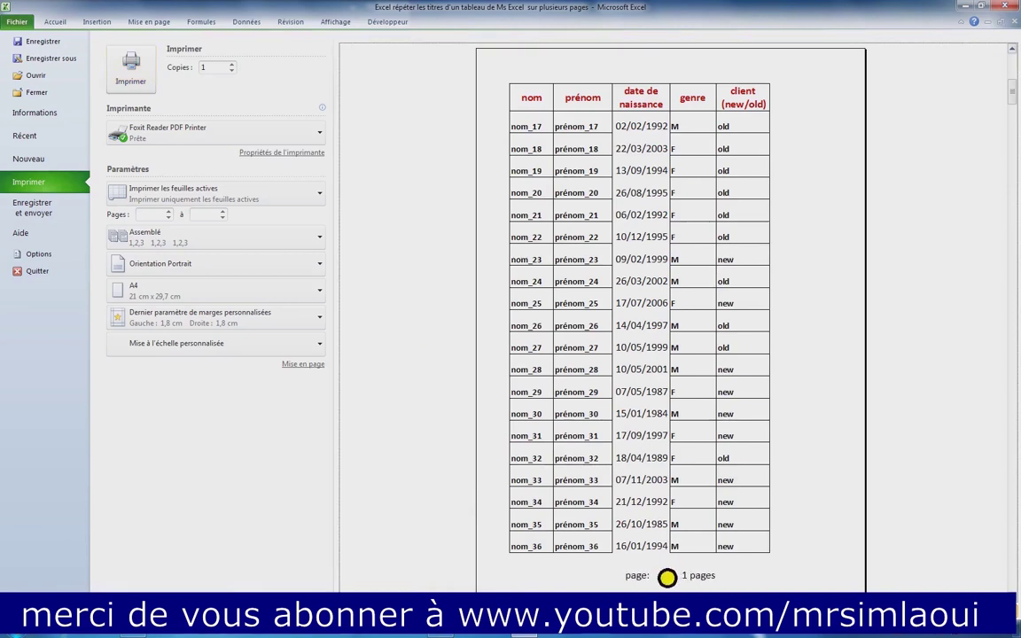
pyautogui.press('Escape')
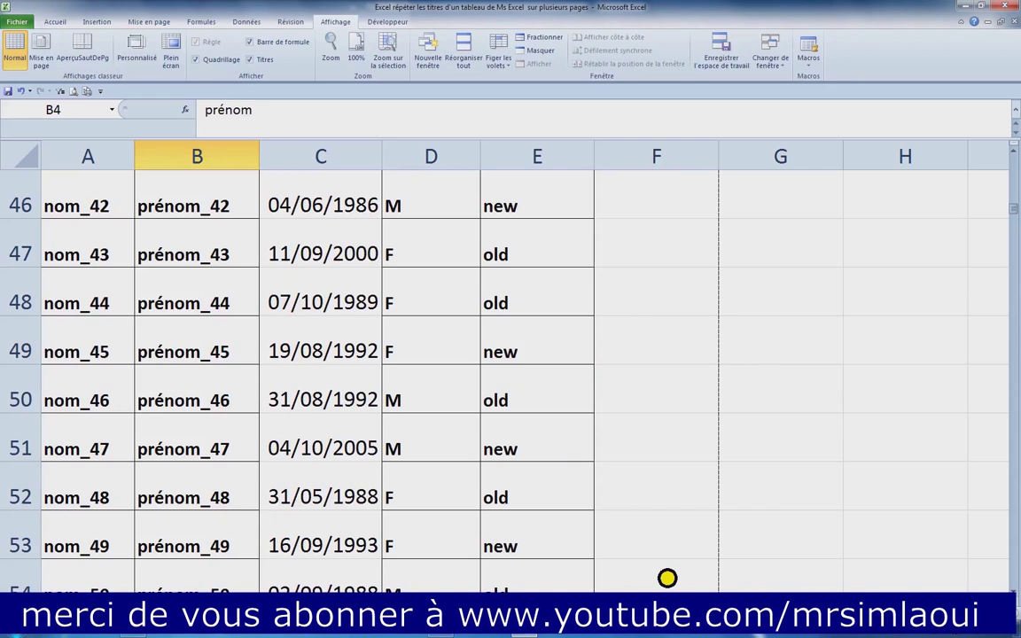
pyautogui.click(163, 25)
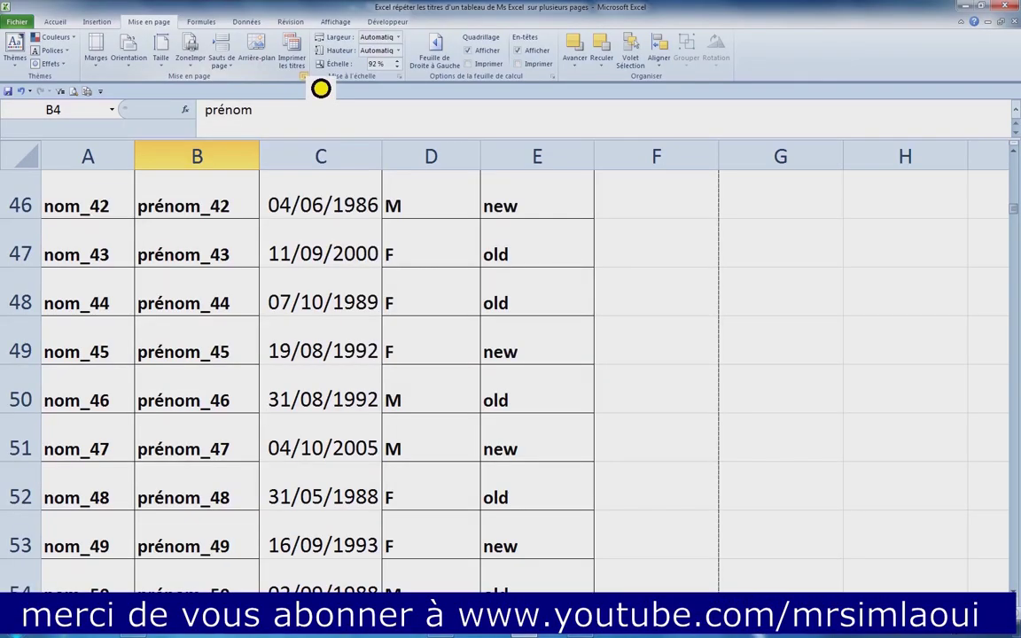
# - Open the Page Setup dialog from the Mise en page group launcher
pyautogui.click(319, 88)
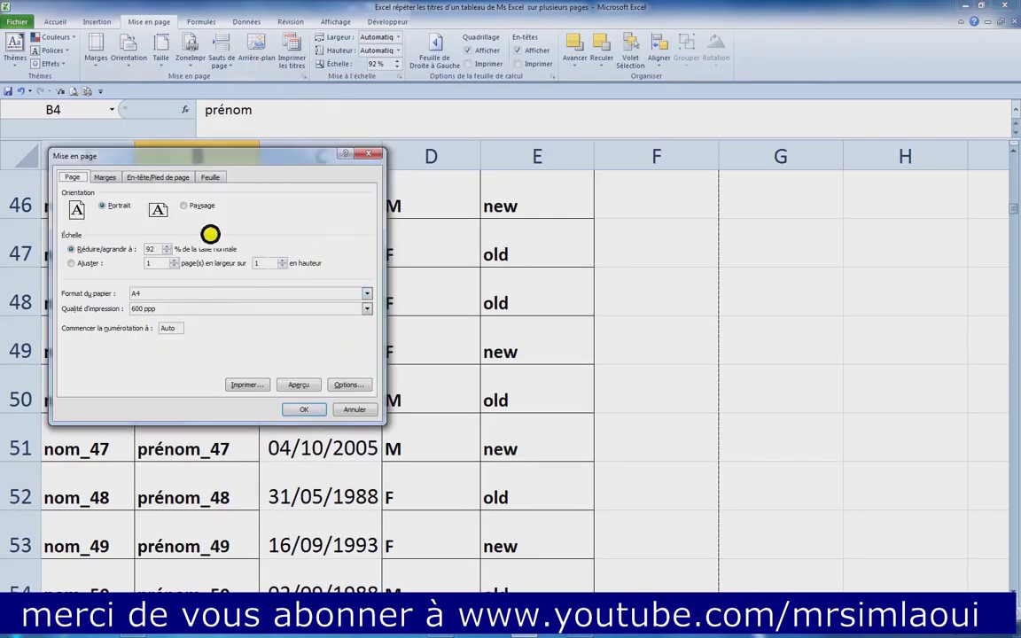
# - Delete the centre text of the custom footer so the footer reverts to (aucun)
pyautogui.click(181, 180)
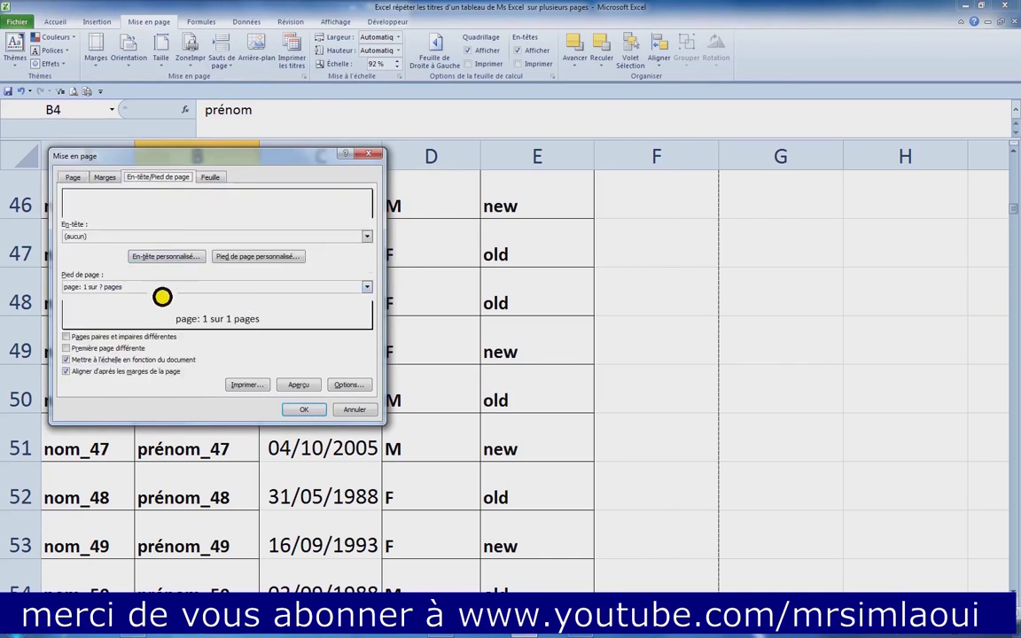
pyautogui.click(162, 291)
pyautogui.click(162, 293)
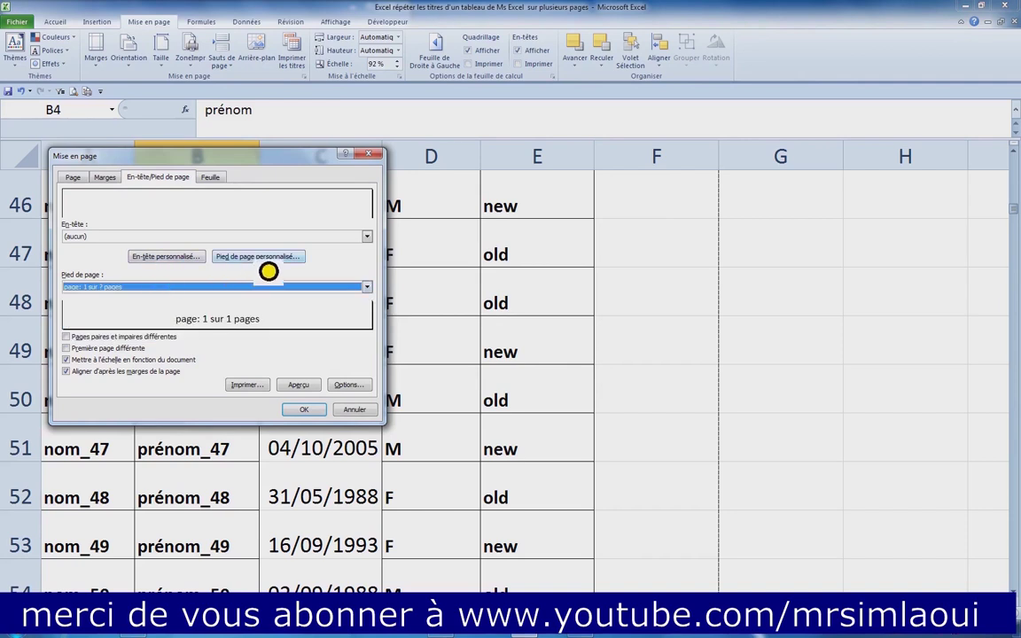
pyautogui.click(266, 258)
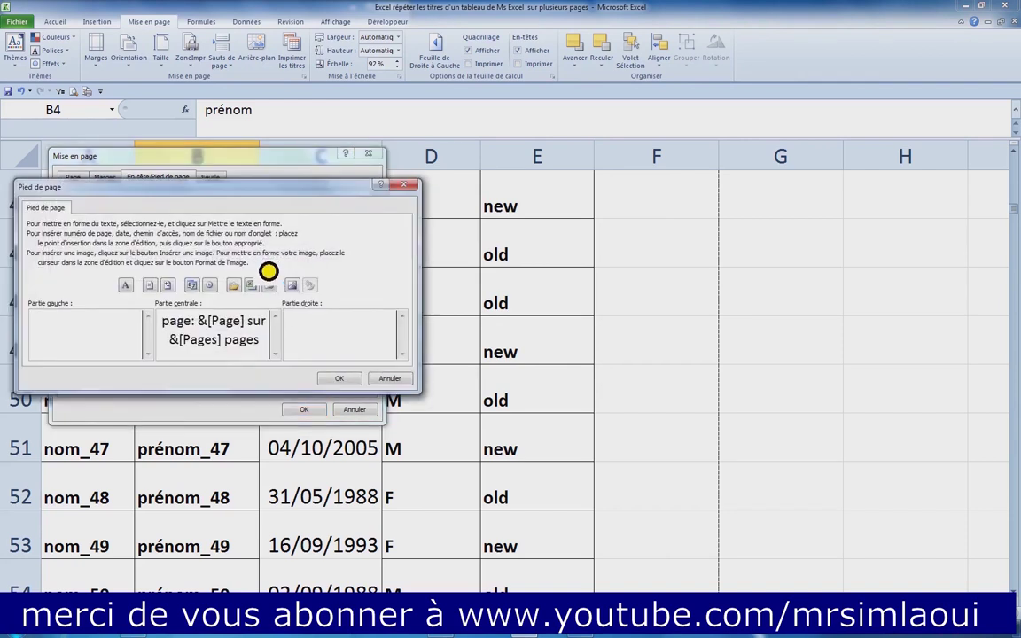
pyautogui.doubleClick(254, 321)
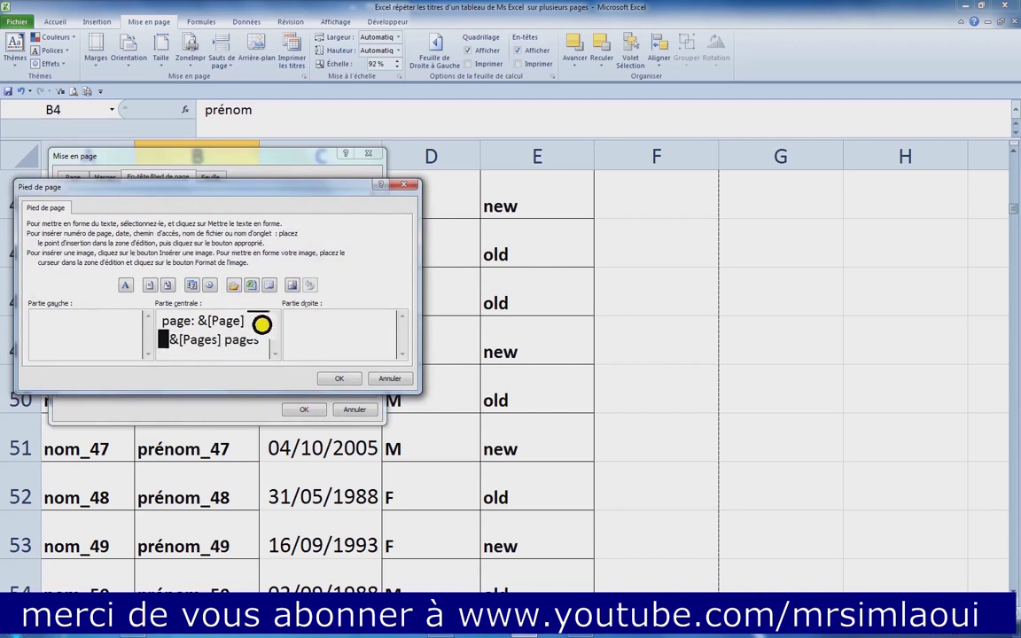
pyautogui.moveTo(162, 321); pyautogui.dragTo(266, 349)
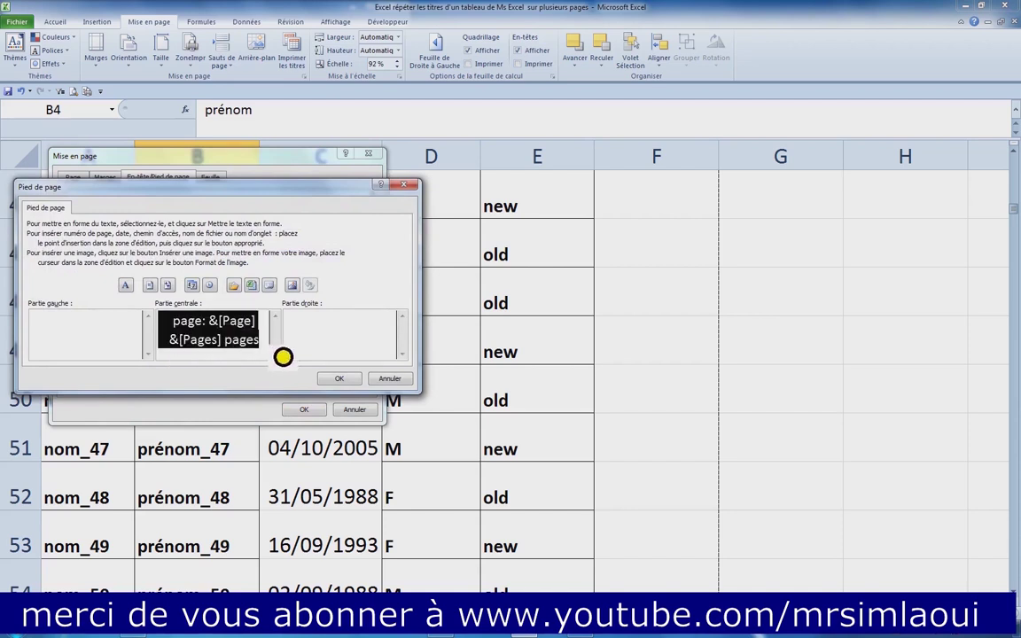
pyautogui.press('Delete')
pyautogui.click(354, 393)
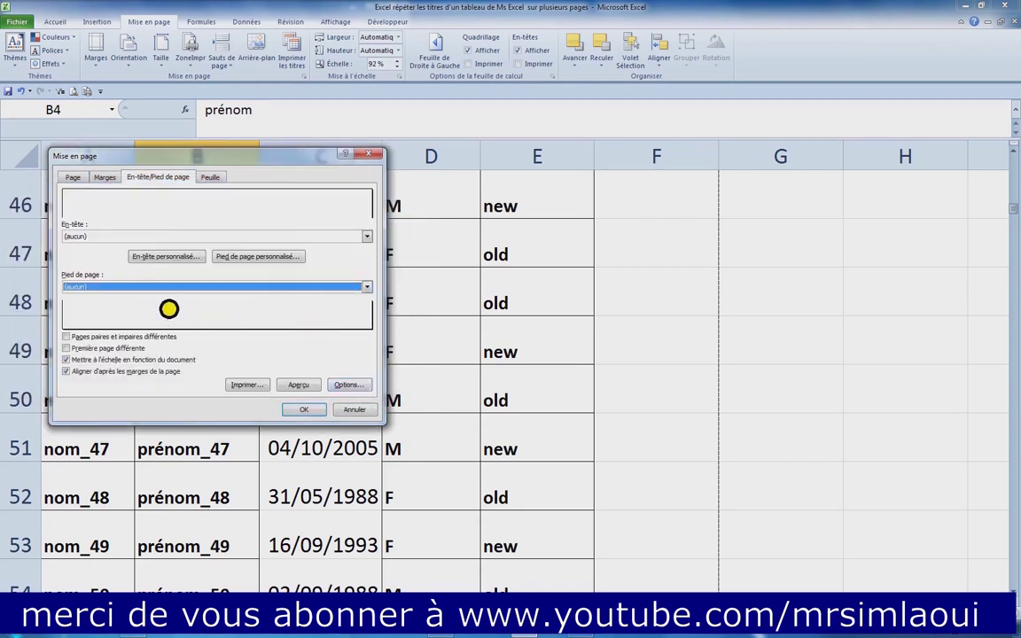
pyautogui.click(167, 287)
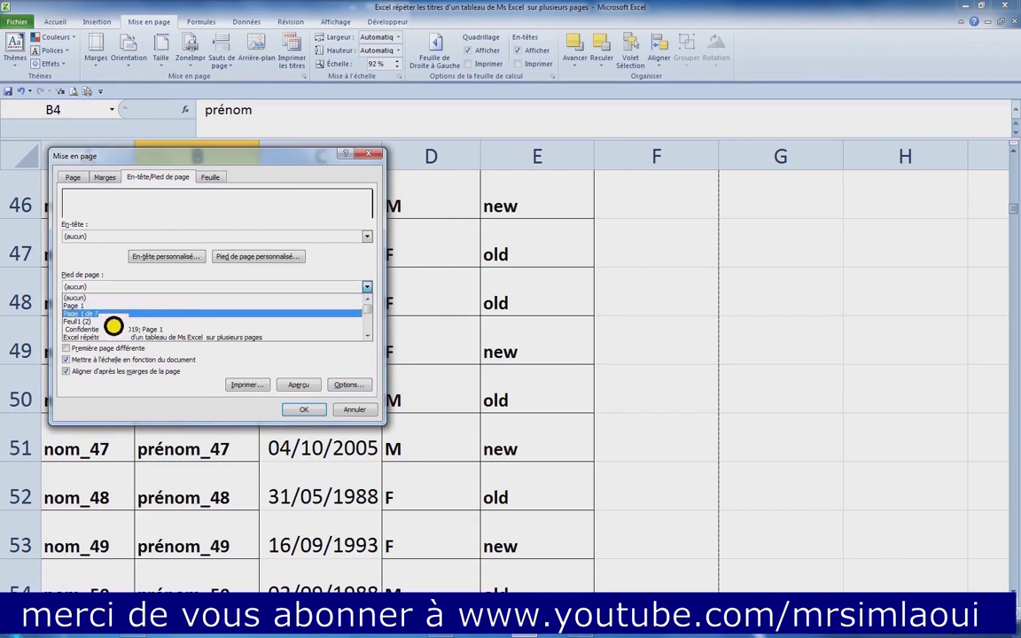
# - Apply the built-in 'Page 1 de ?' footer and confirm it prints as 'Page 1 de 21'
pyautogui.click(113, 326)
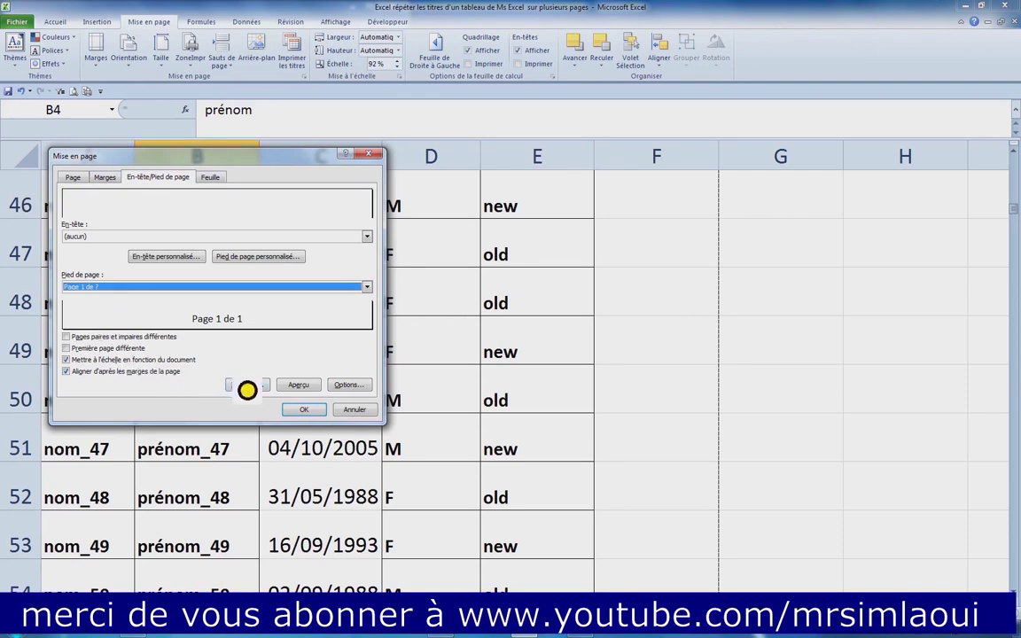
pyautogui.click(307, 391)
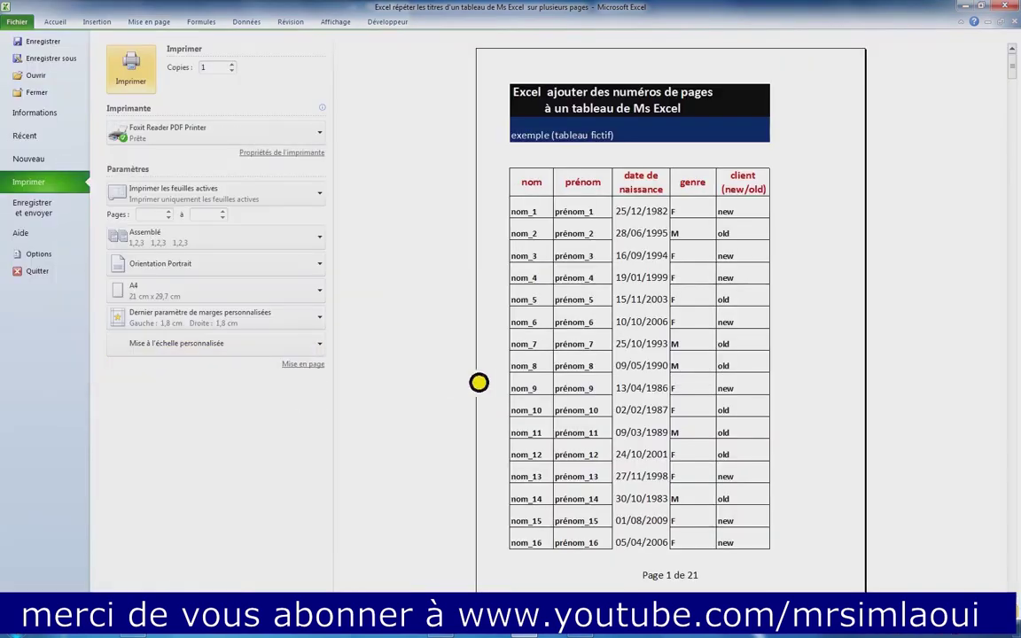
pyautogui.scroll(-1, 492, 384)
pyautogui.scroll(-2, 492, 384)
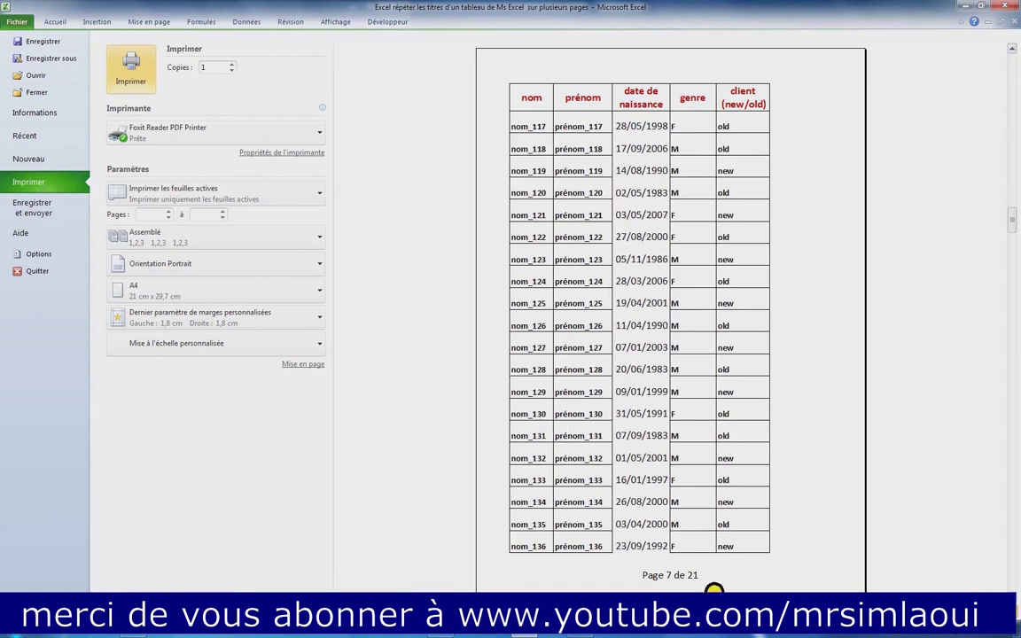
pyautogui.press('Escape')
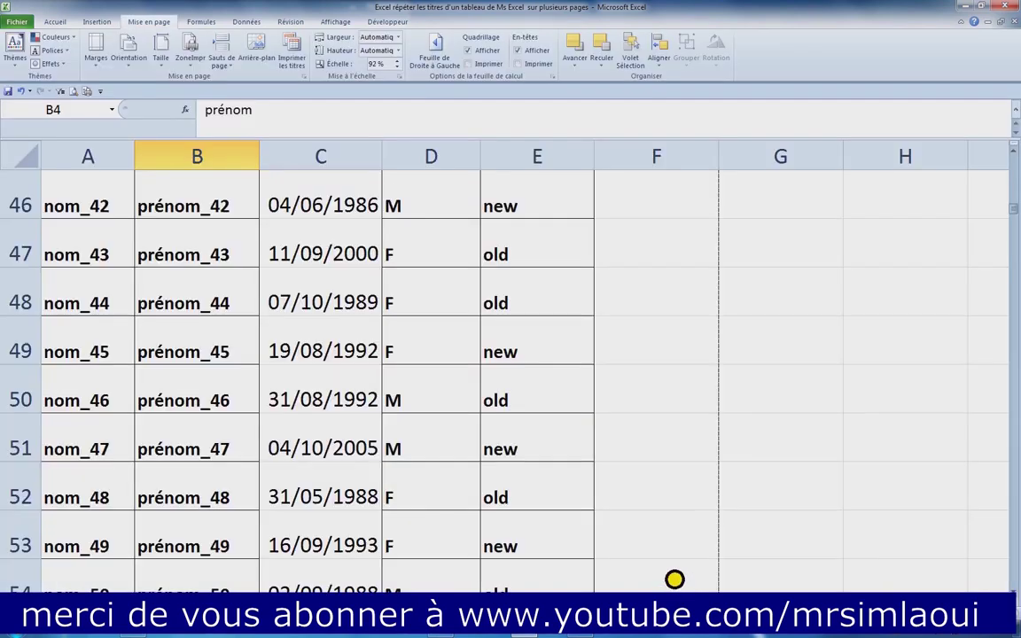
pyautogui.scroll(2, 486, 495)
pyautogui.scroll(11, 485, 490)
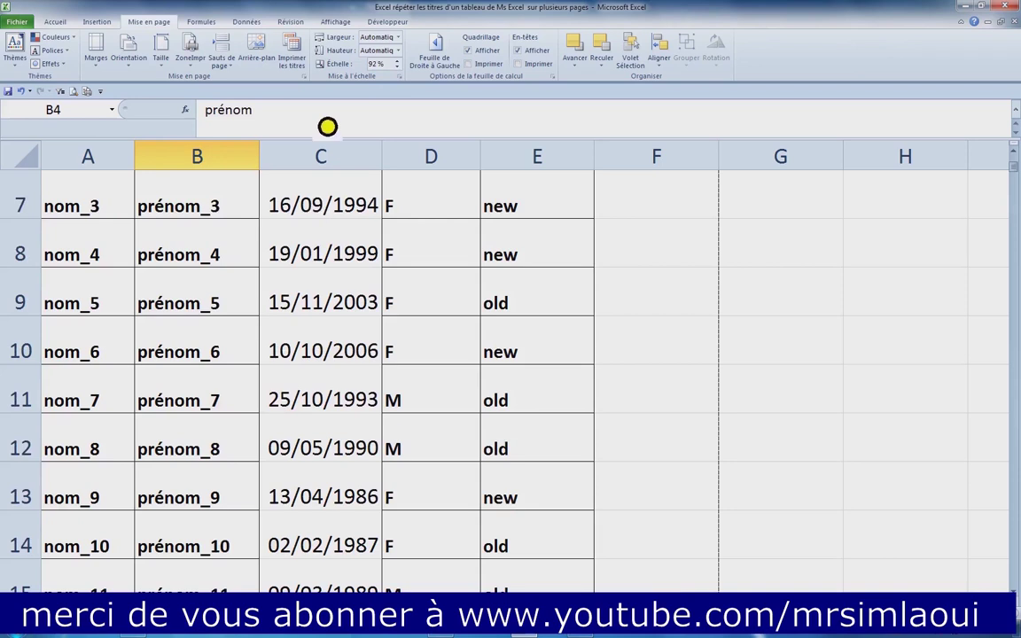
pyautogui.click(305, 78)
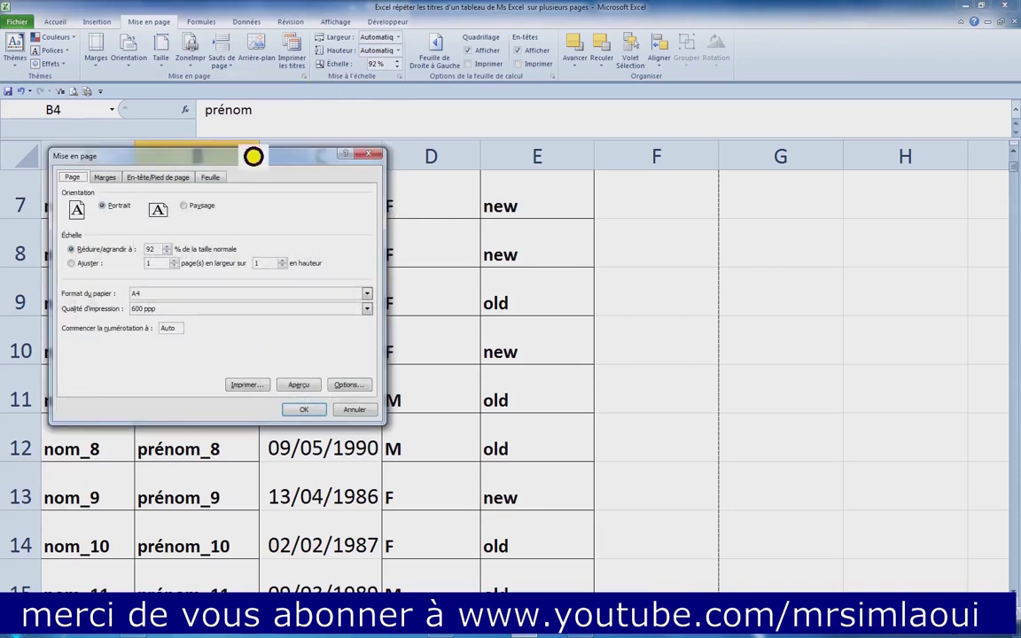
pyautogui.click(164, 177)
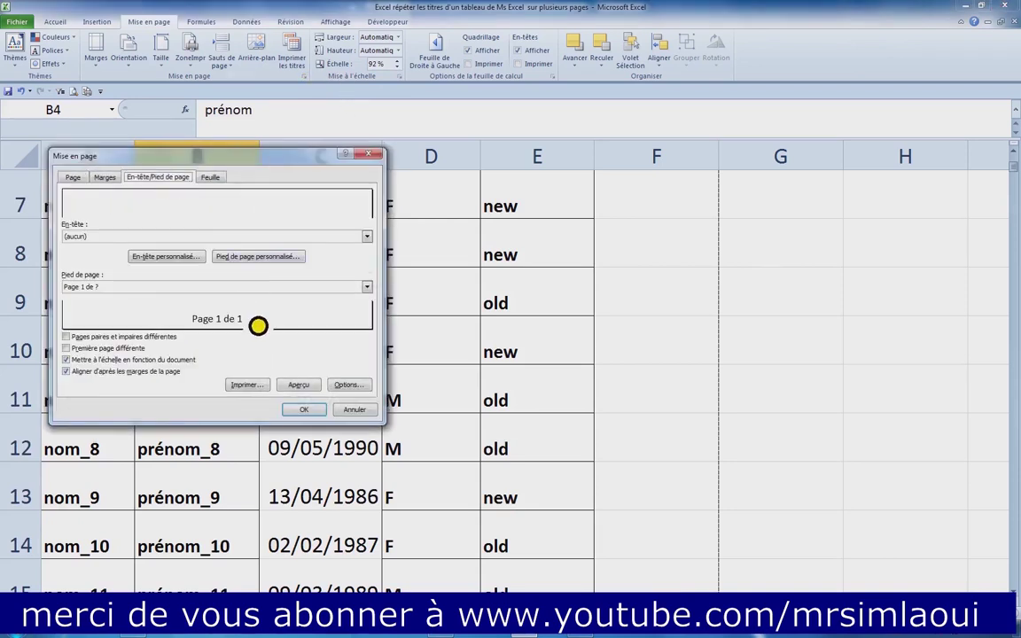
# - Delete 'Page &[Page] de &[Pages]' from the centre section of the custom footer
pyautogui.click(262, 258)
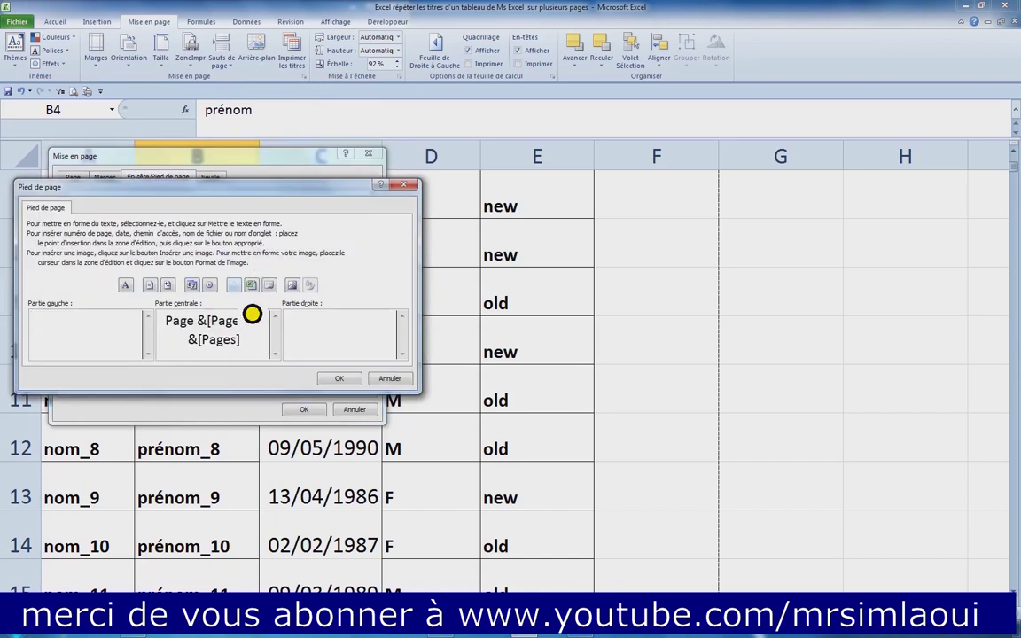
pyautogui.moveTo(262, 341); pyautogui.dragTo(165, 327)
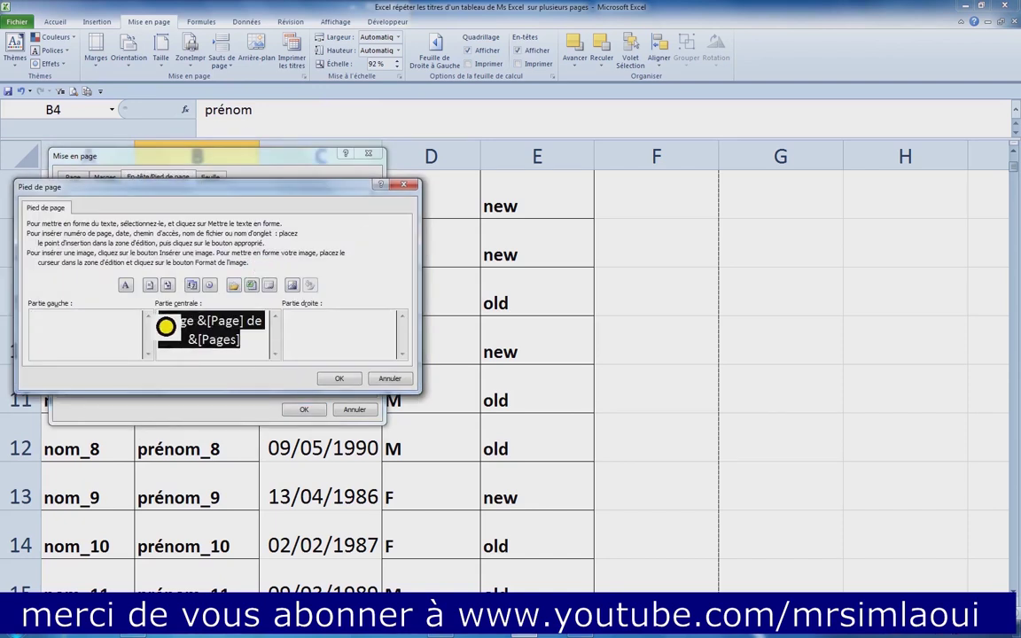
pyautogui.press('Delete')
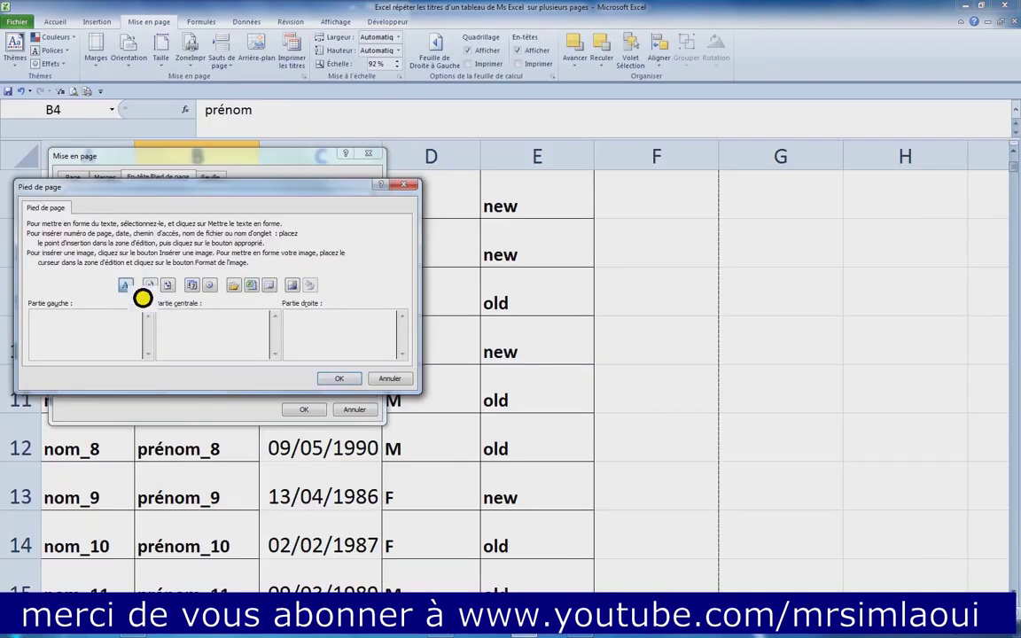
# - Set the centre footer font to bold, 22 point, with a single underline
pyautogui.click(142, 292)
pyautogui.click(217, 240)
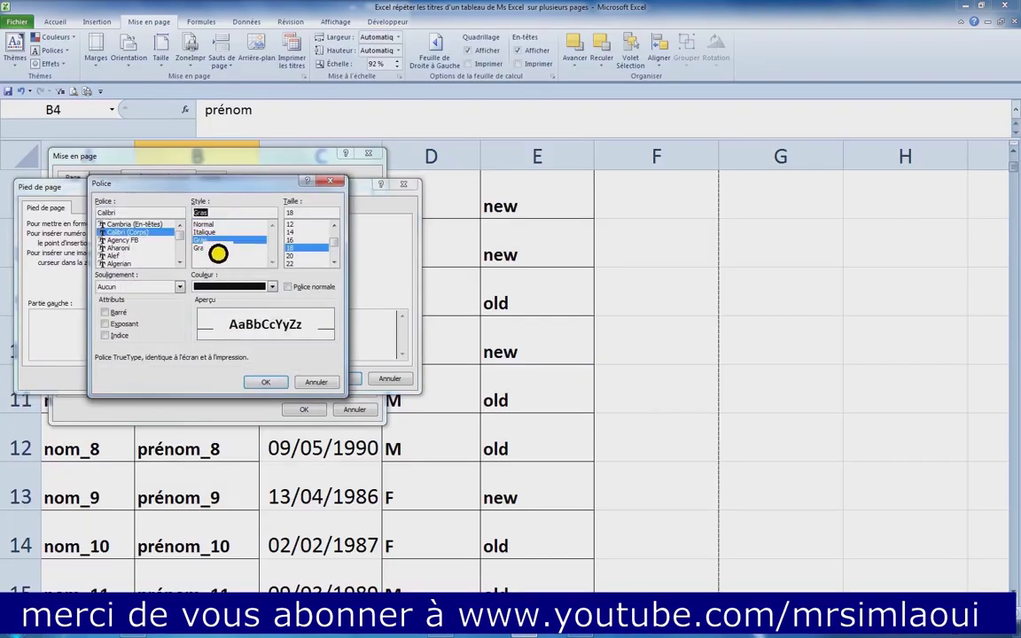
pyautogui.click(310, 264)
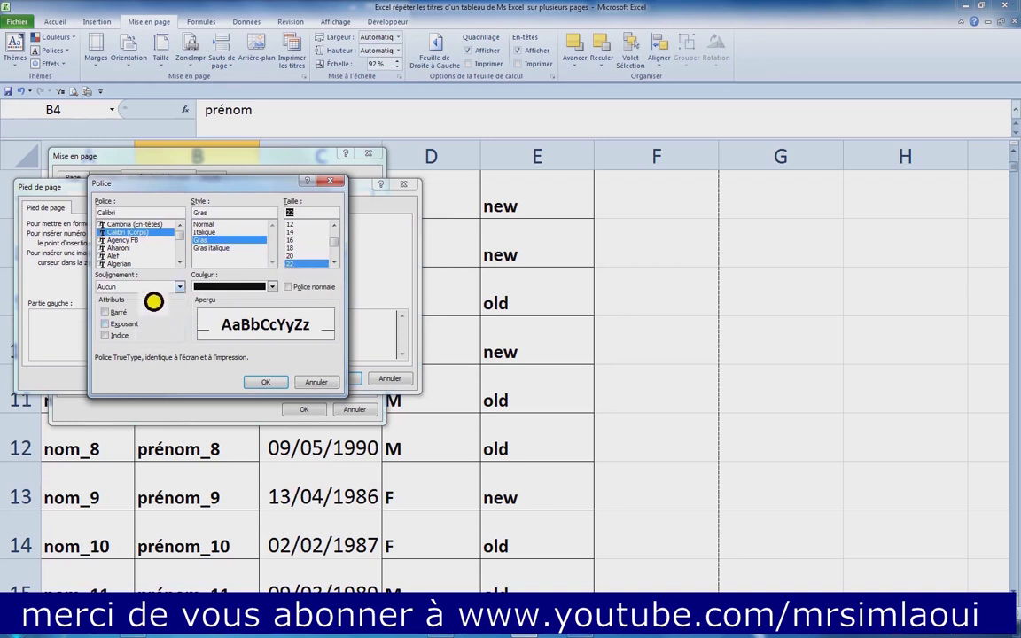
pyautogui.click(155, 287)
pyautogui.click(147, 315)
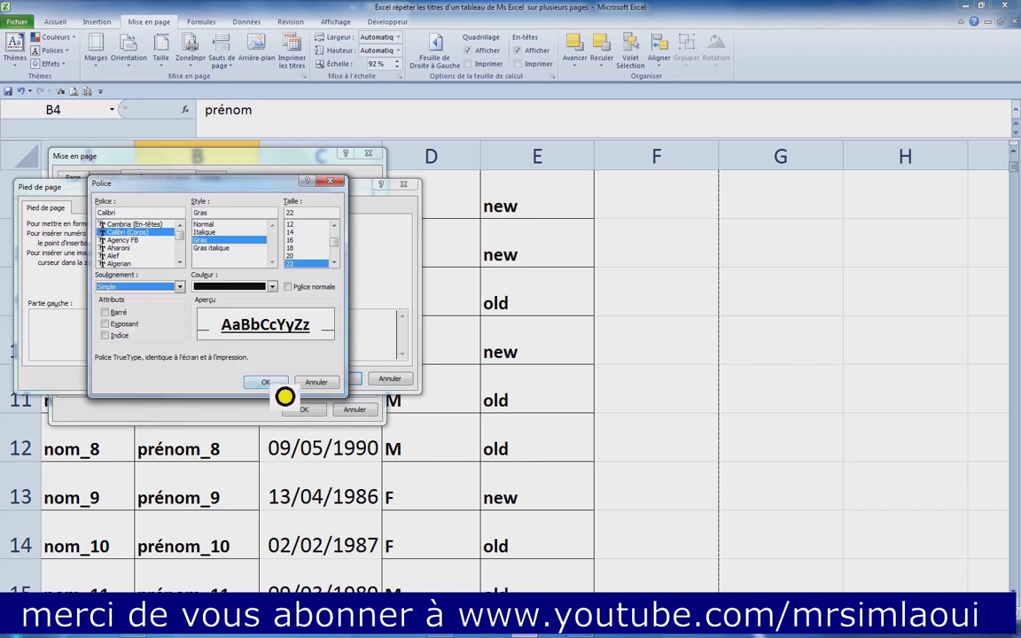
pyautogui.click(282, 387)
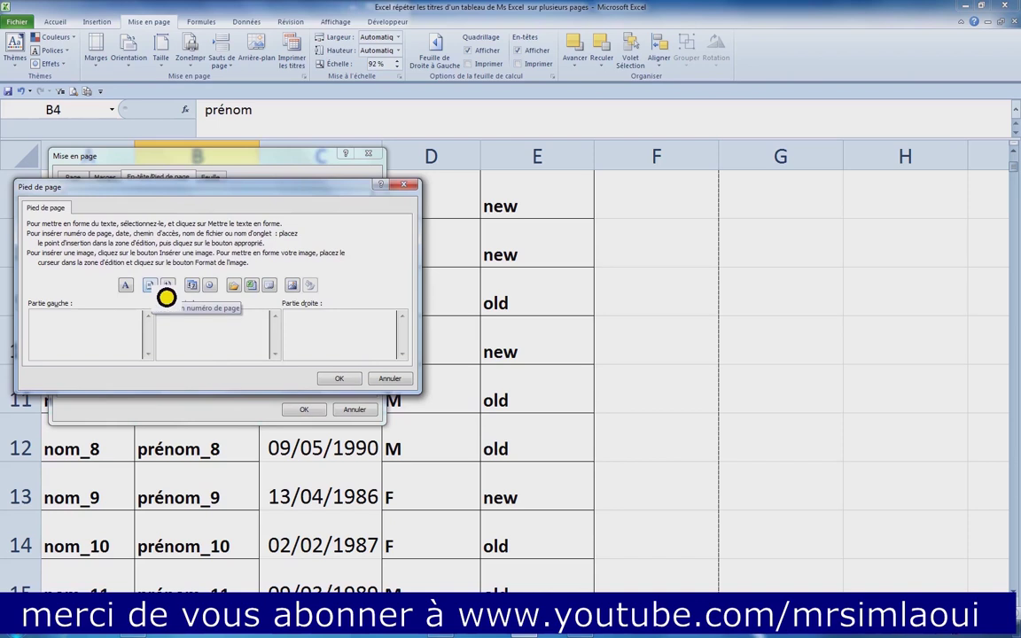
# - Enter '&[Page] sur &[Pages]' in the centre footer and confirm it
pyautogui.click(167, 286)
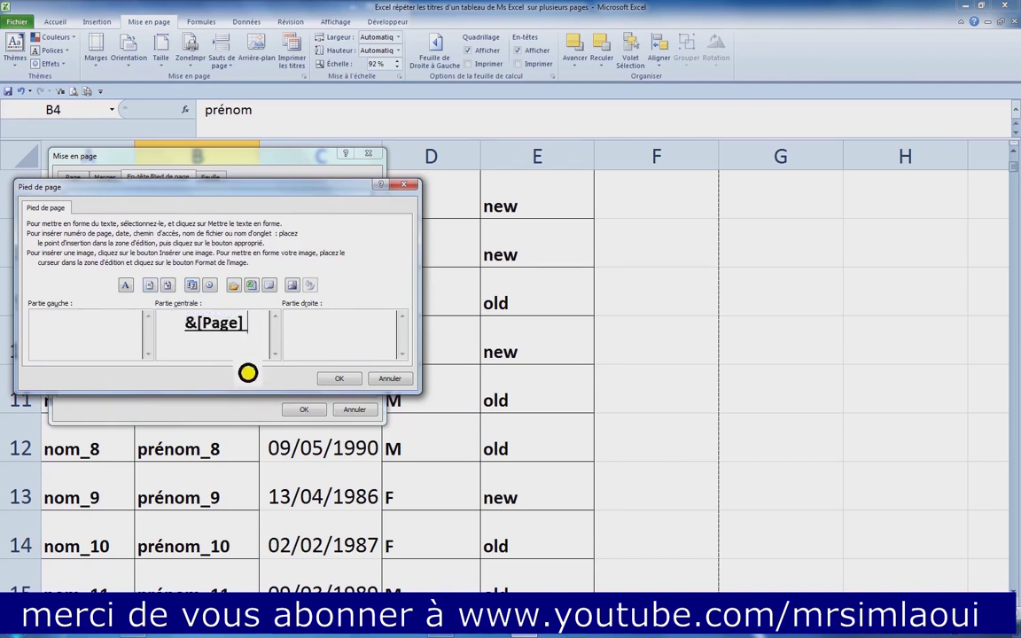
pyautogui.write('sur')
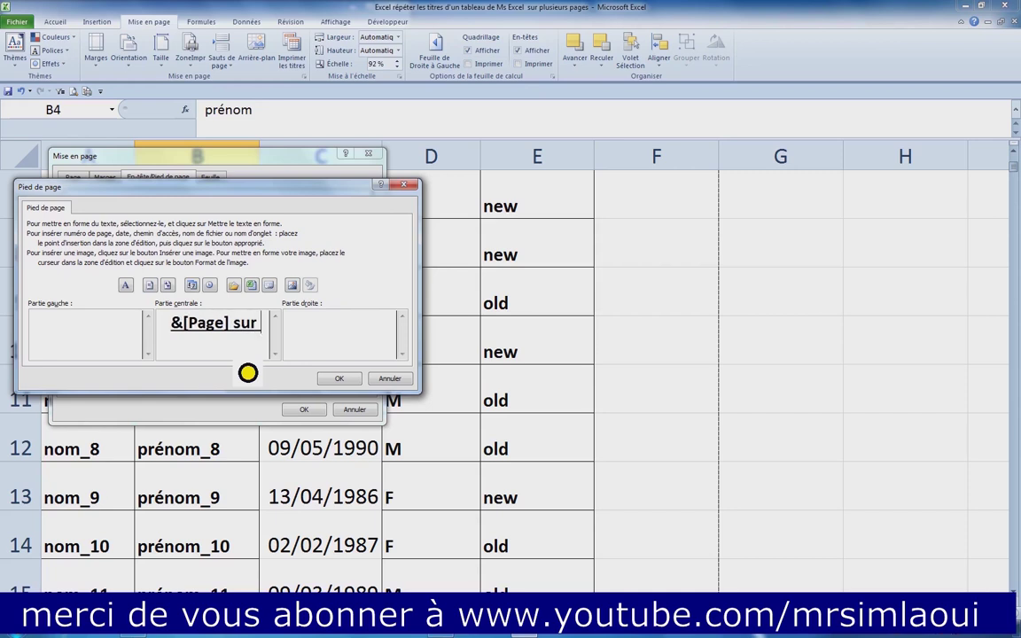
pyautogui.click(167, 284)
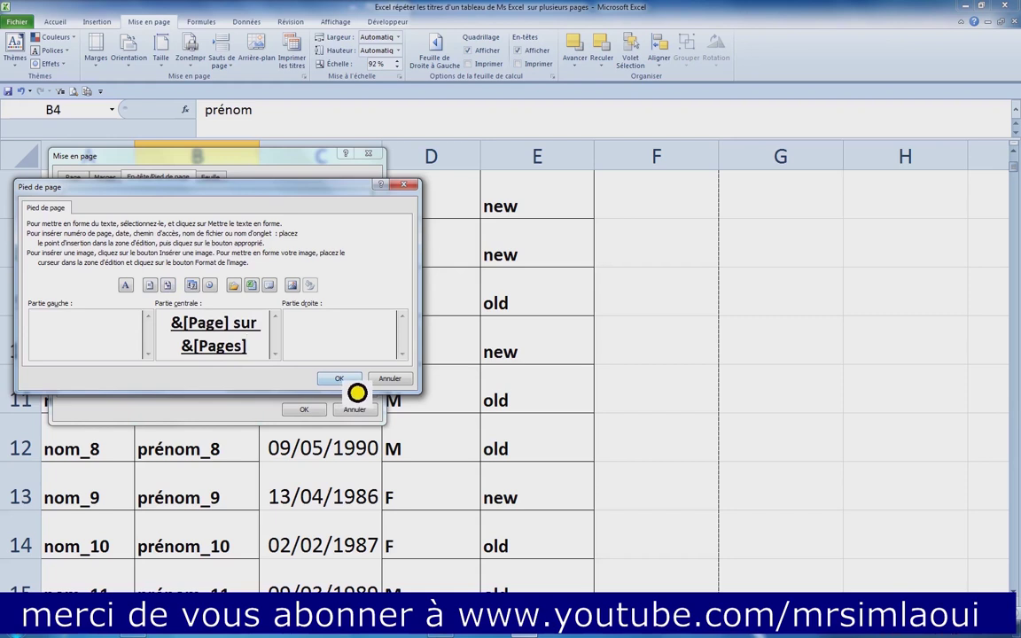
pyautogui.click(340, 380)
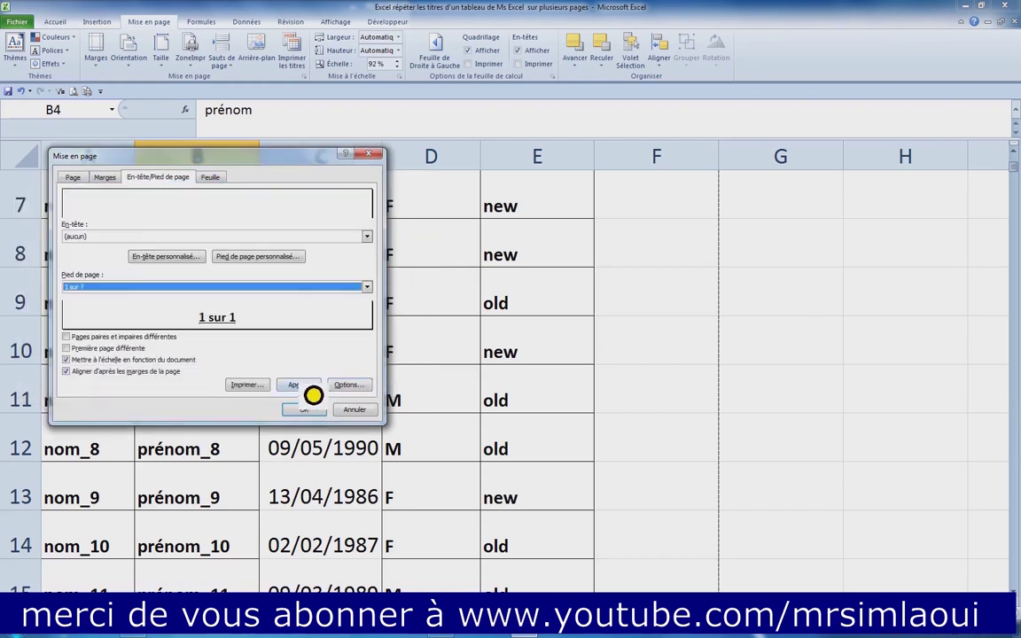
# - Preview the printed pages to check the bold underlined footer, e.g. '3 sur 21'
pyautogui.click(300, 386)
pyautogui.scroll(-2, 585, 434)
pyautogui.scroll(-1, 587, 431)
pyautogui.scroll(-4, 693, 583)
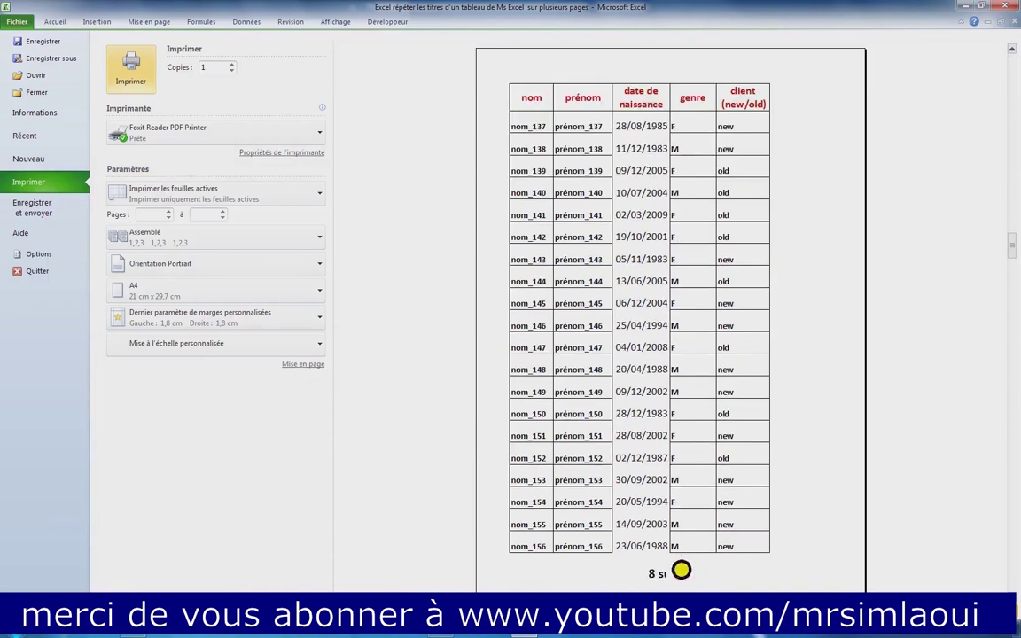
pyautogui.press('Escape')
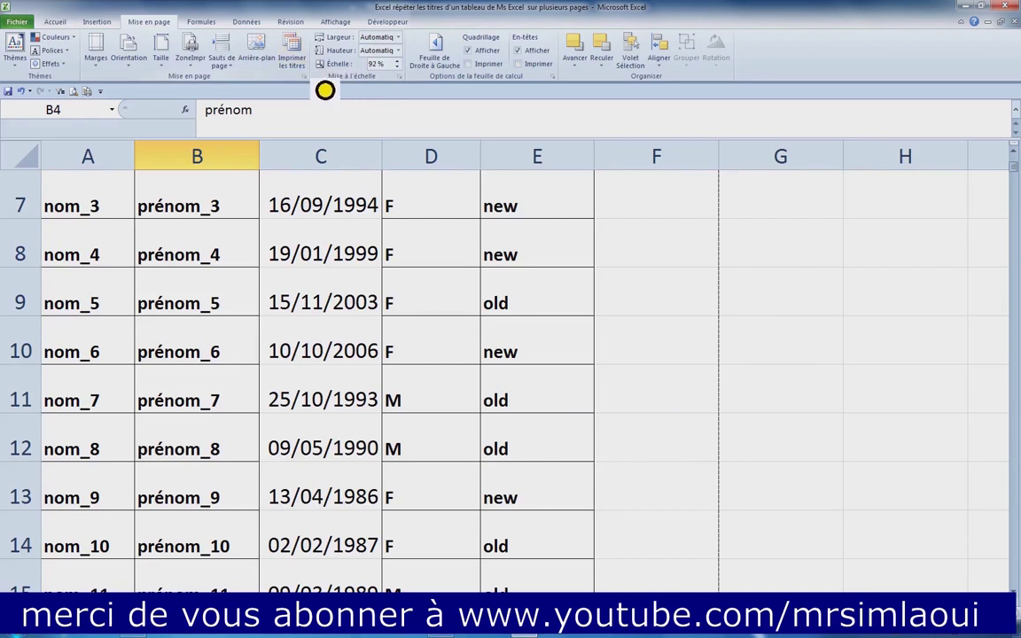
pyautogui.click(321, 90)
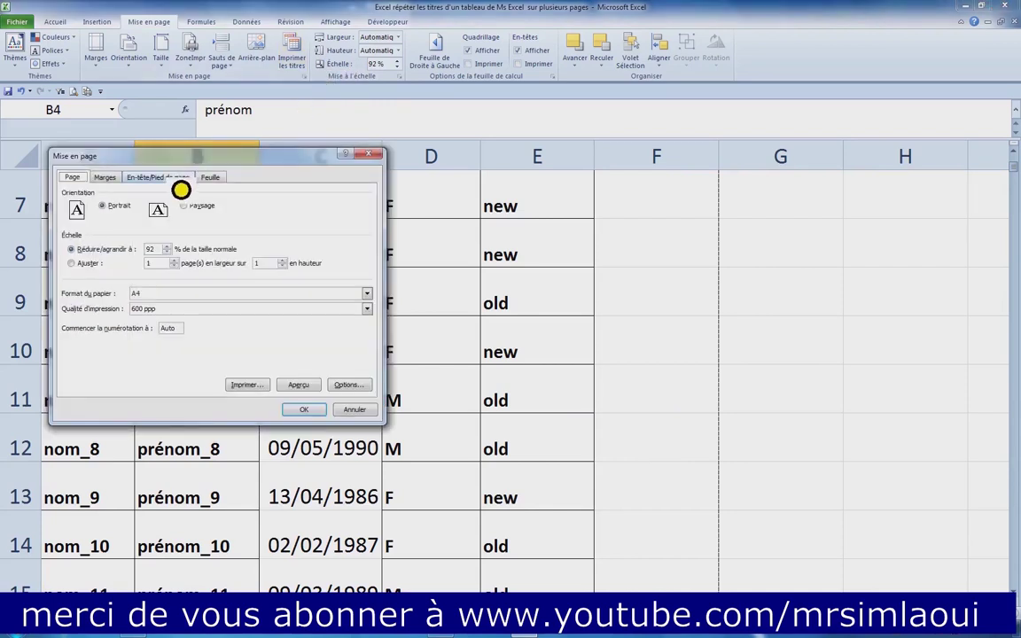
# - Write 'ce classeur est composé de' followed by the total page count in the centre header
pyautogui.click(177, 180)
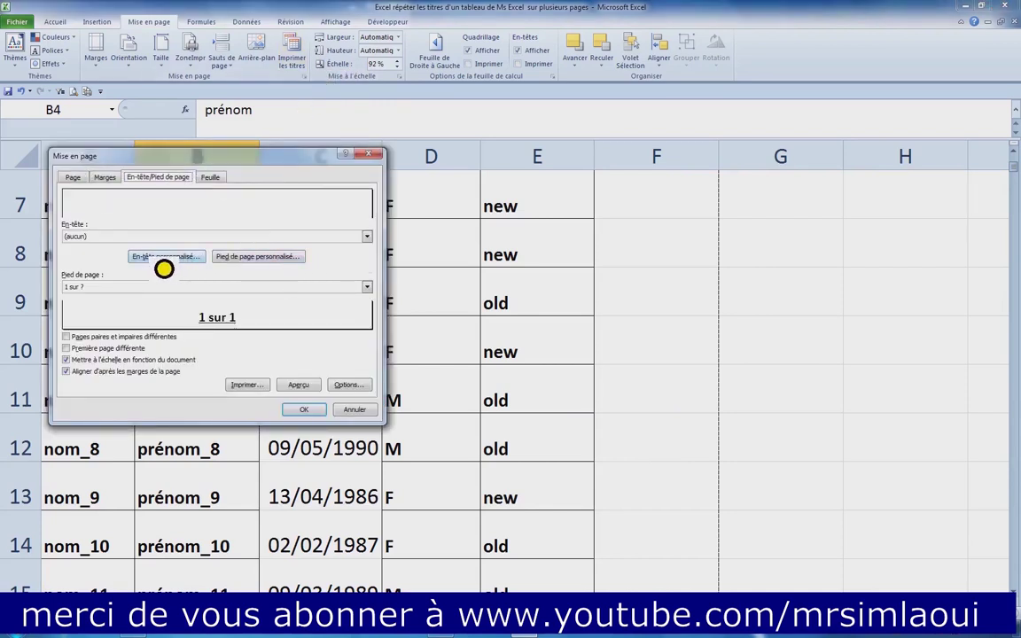
pyautogui.click(164, 260)
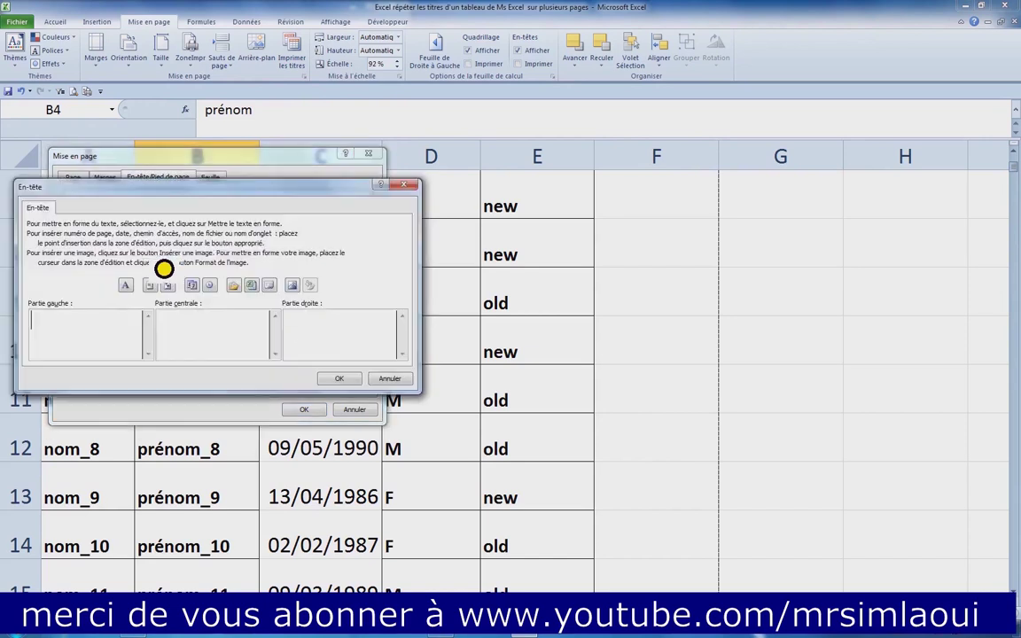
pyautogui.click(218, 341)
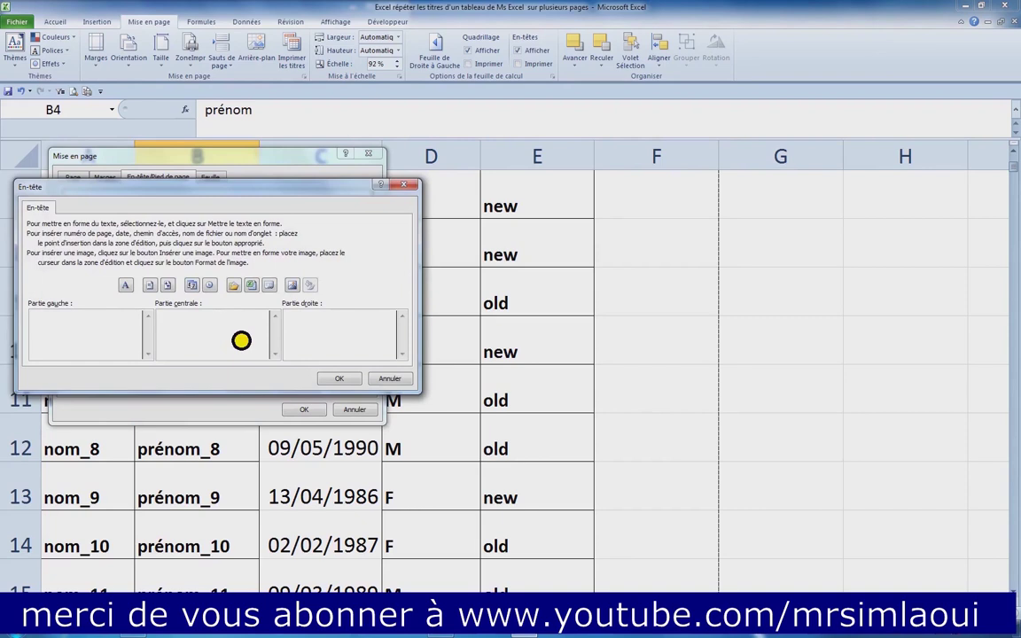
pyautogui.write('ce lclasser')
pyautogui.press('BackSpace')
pyautogui.press('BackSpace')
pyautogui.press('BackSpace')
pyautogui.press('BackSpace')
pyautogui.press('BackSpace')
pyautogui.press('BackSpace')
pyautogui.press('BackSpace')
pyautogui.write('lasseur est composé de')
pyautogui.click(166, 285)
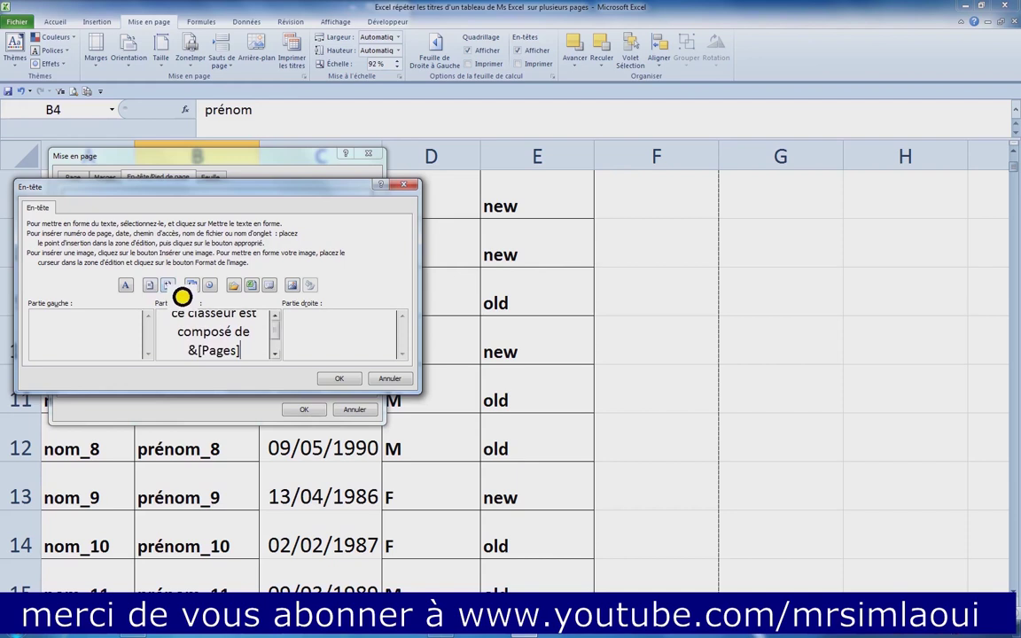
# - Put '&[Page] / &[Pages]' in the left header section and confirm the custom header
pyautogui.click(76, 344)
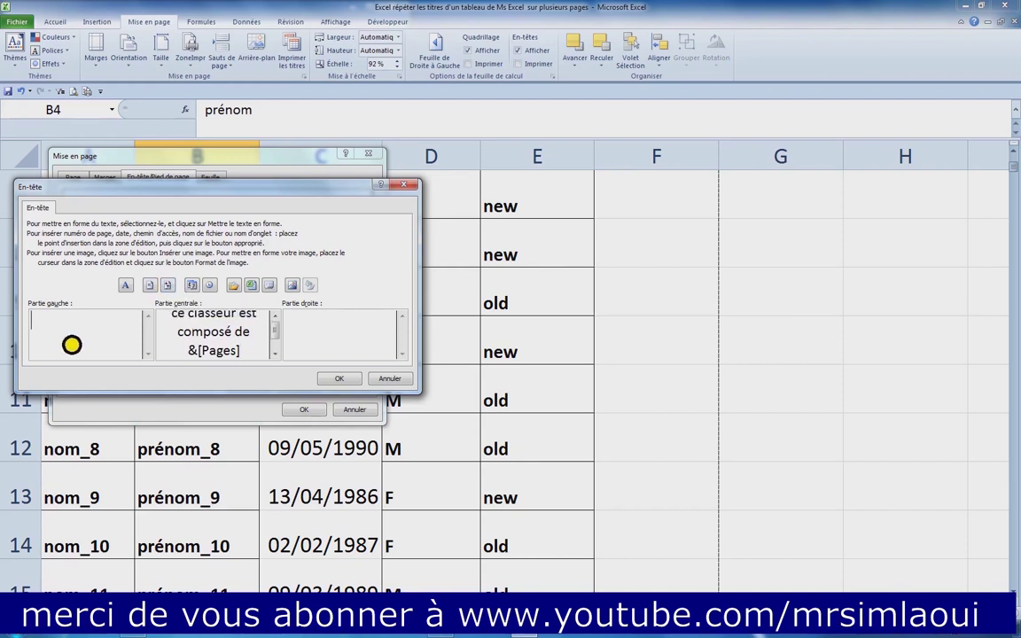
pyautogui.click(150, 285)
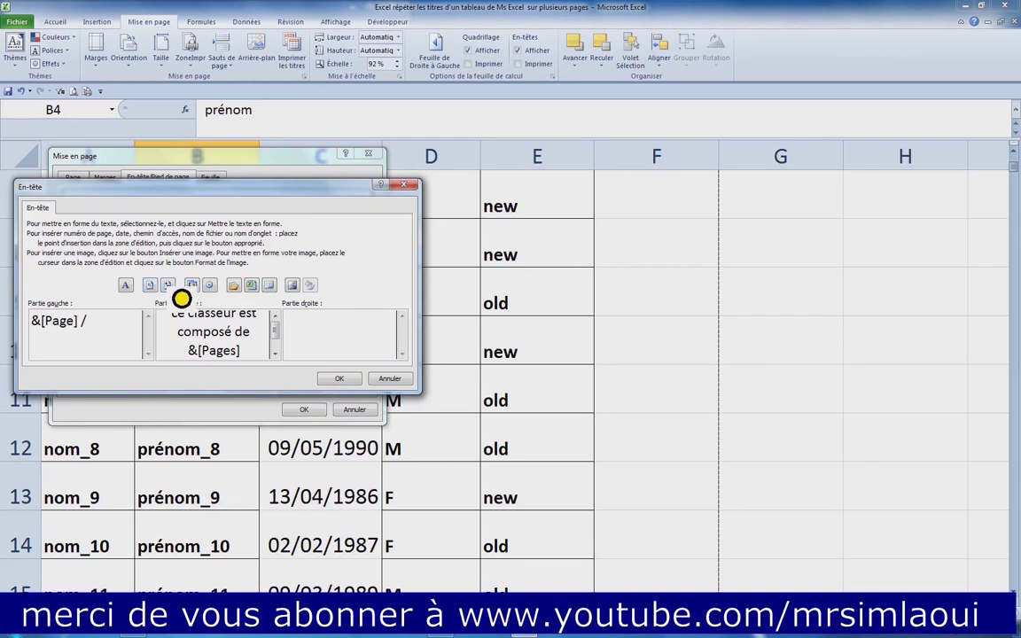
pyautogui.click(167, 287)
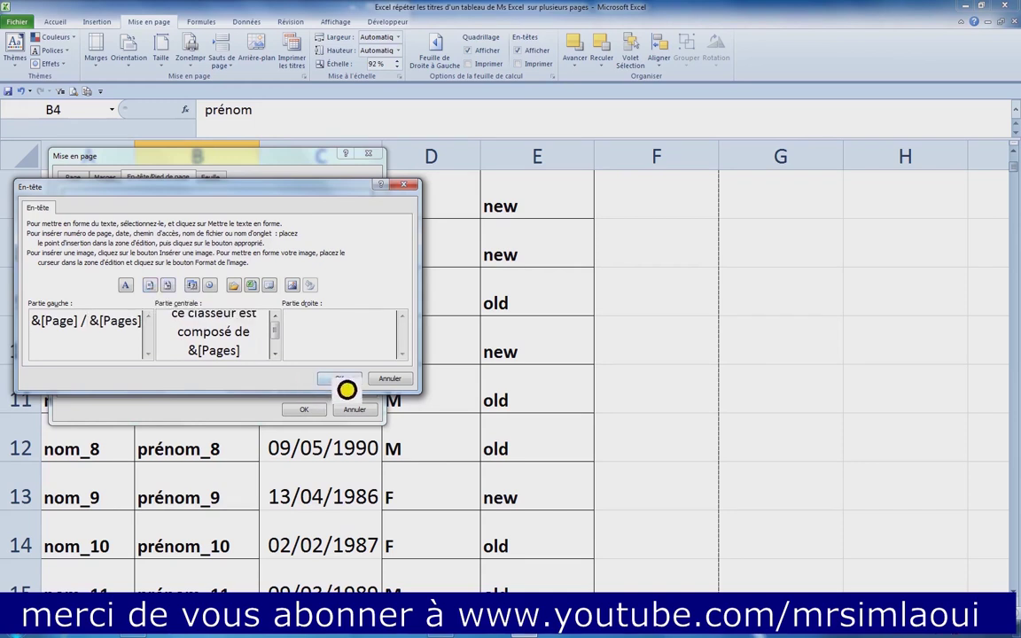
pyautogui.click(342, 381)
pyautogui.click(301, 385)
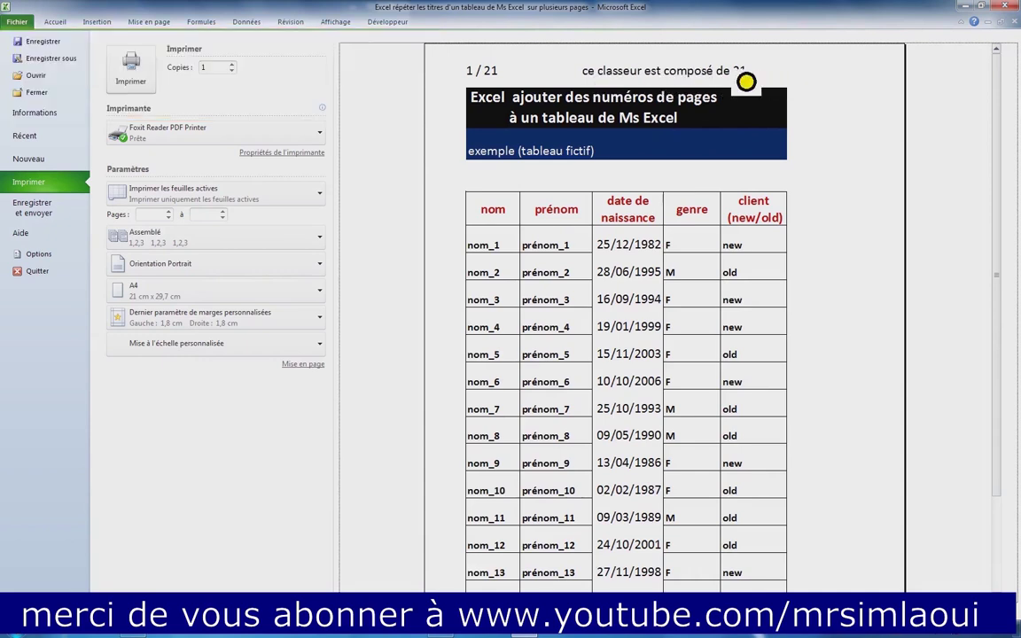
# - Leave the print preview and reopen the Page Setup dialog
pyautogui.press('Escape')
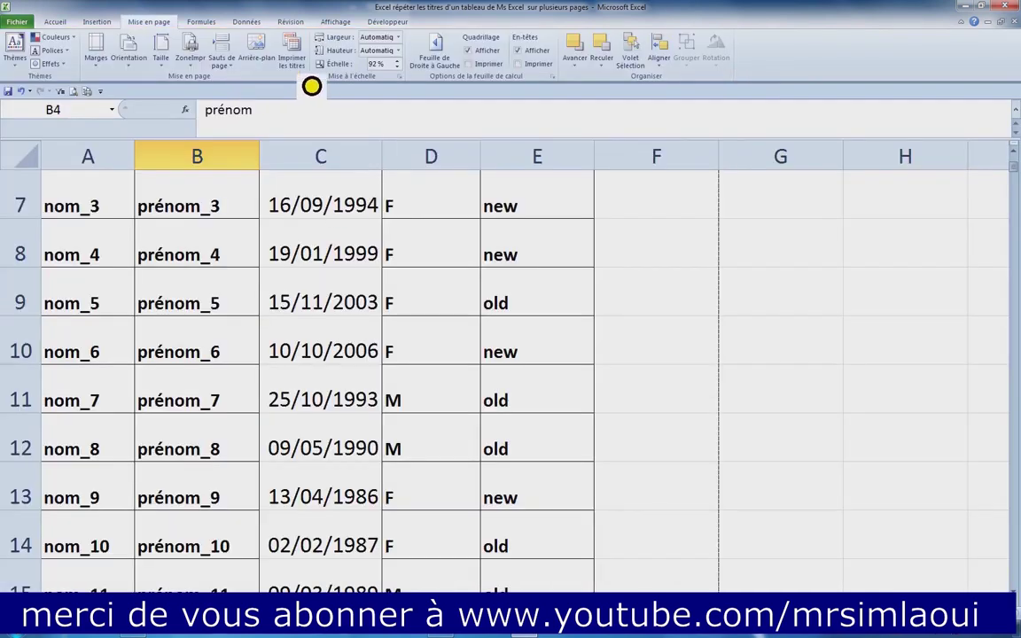
pyautogui.click(305, 77)
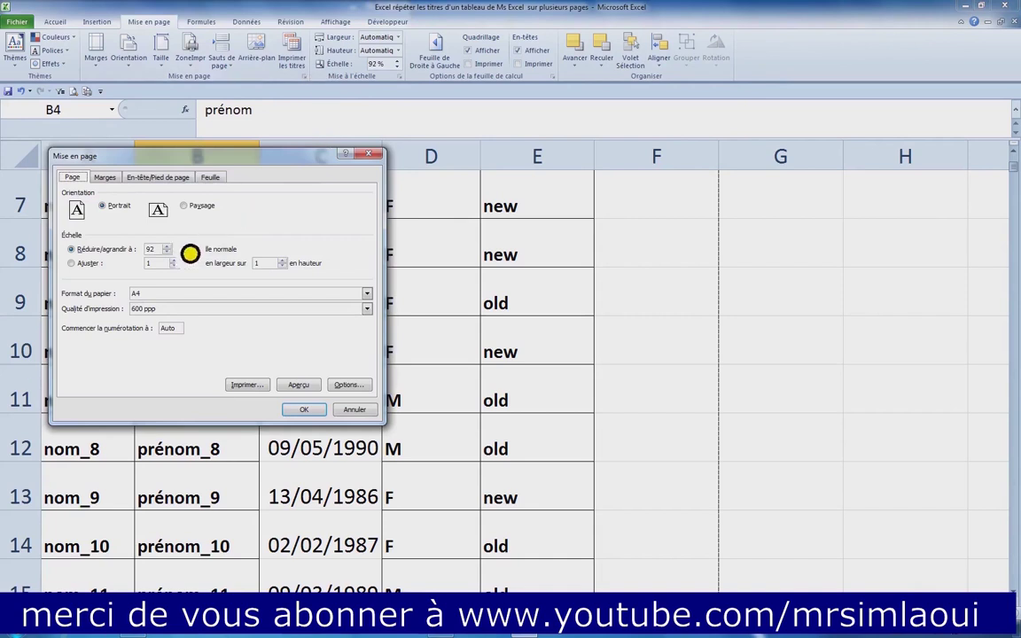
# - Add the word 'pages' after &[Pages] in the centre header section, then preview the printout
pyautogui.click(157, 177)
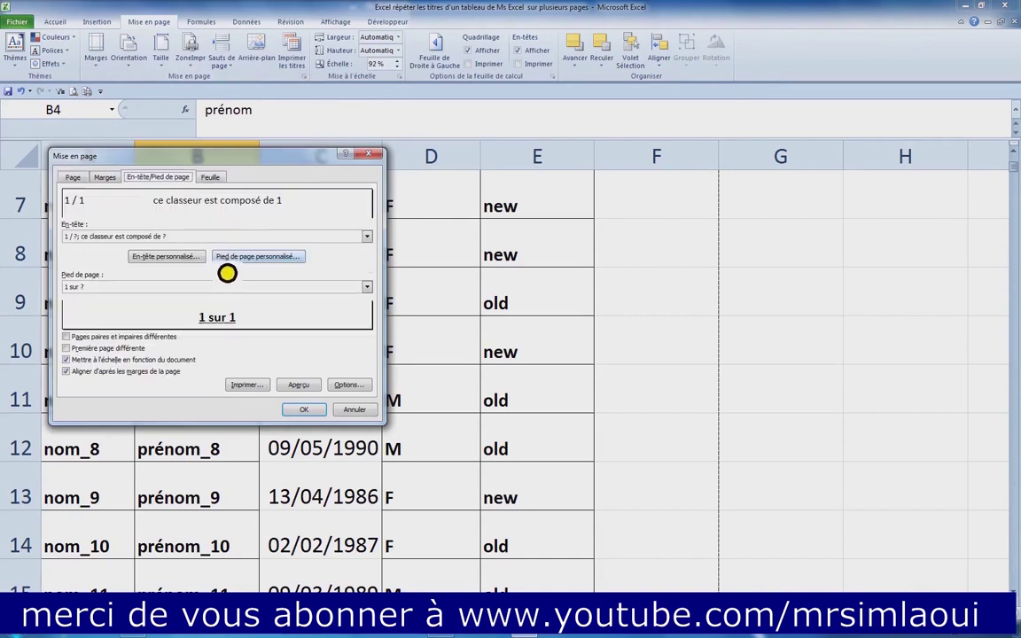
pyautogui.click(171, 257)
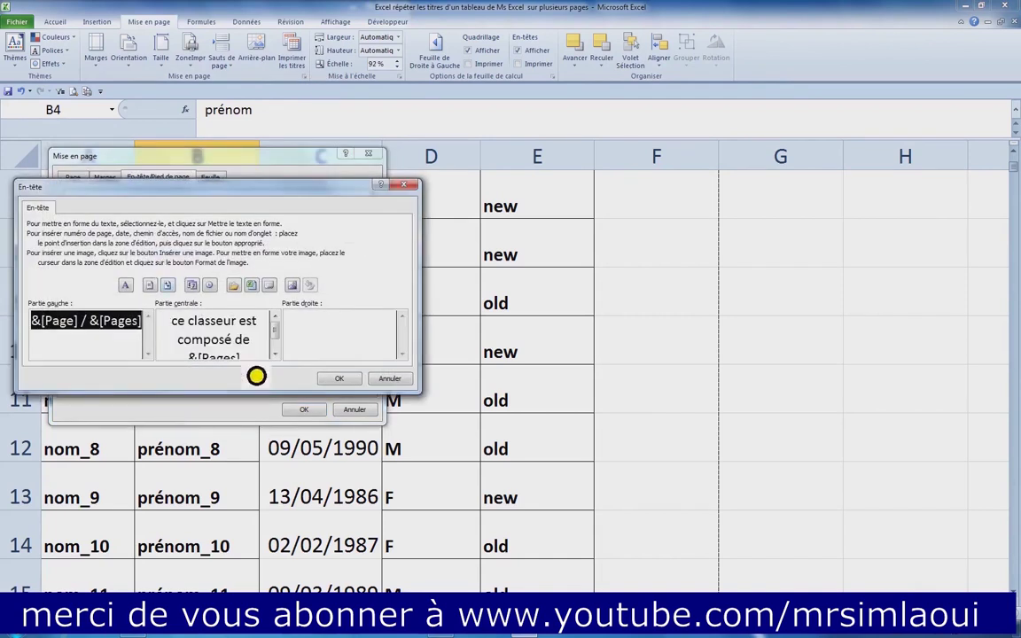
pyautogui.click(282, 355)
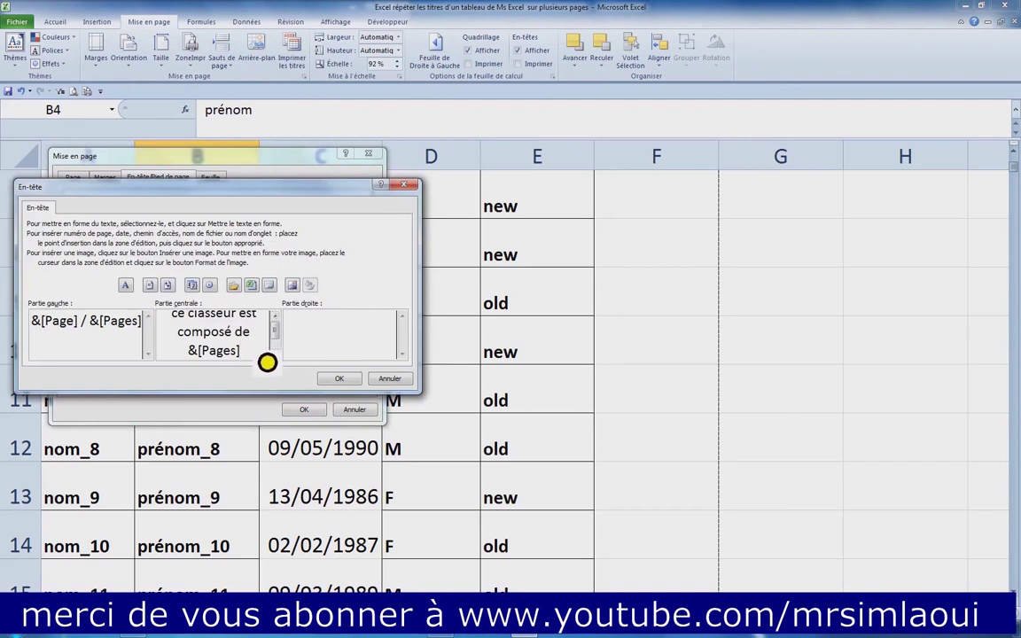
pyautogui.write('pages')
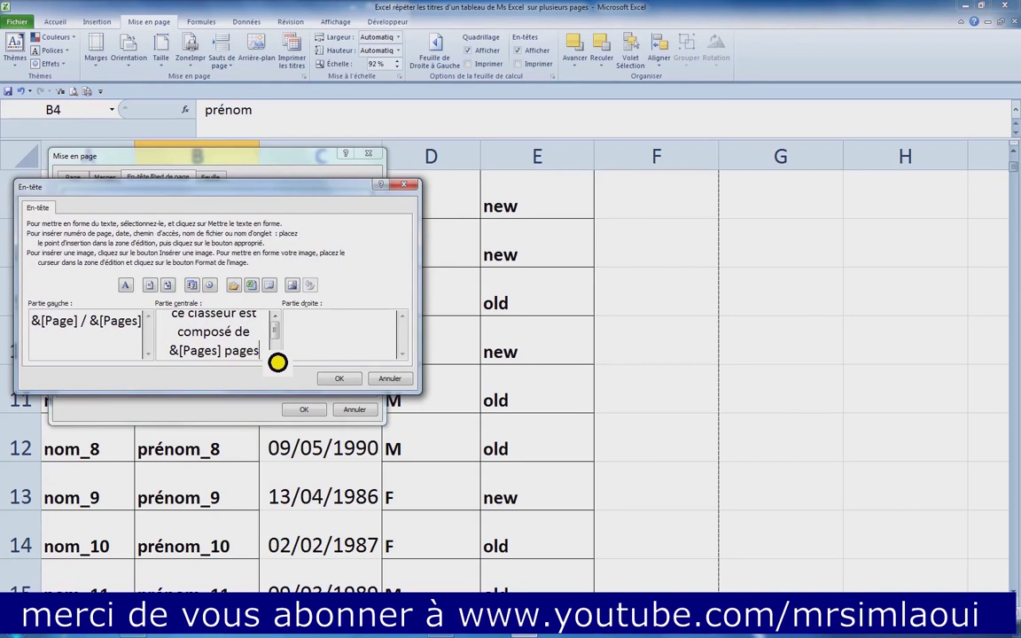
pyautogui.click(351, 383)
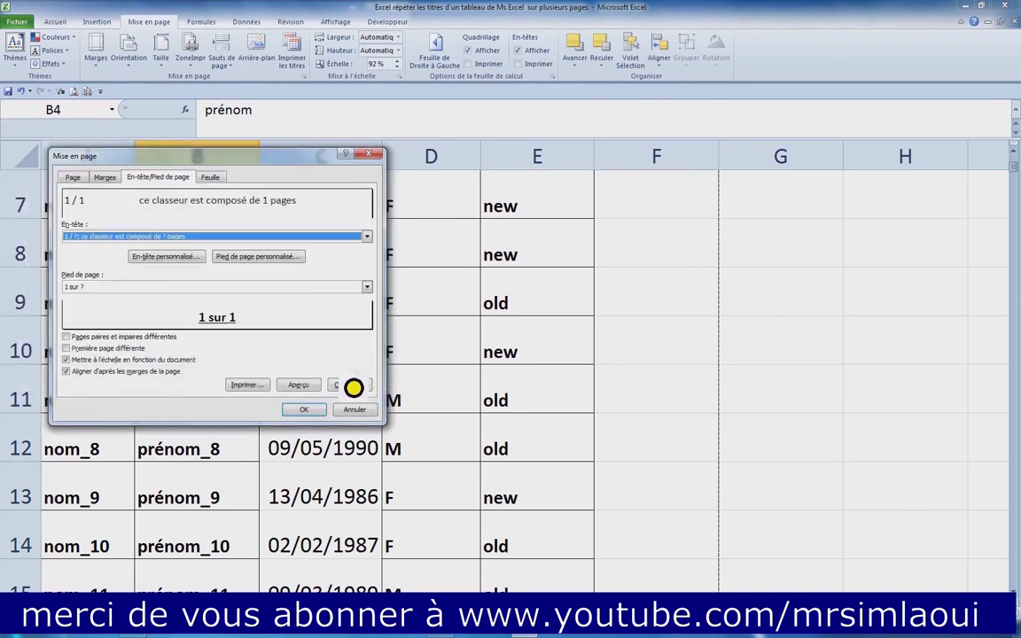
pyautogui.click(295, 387)
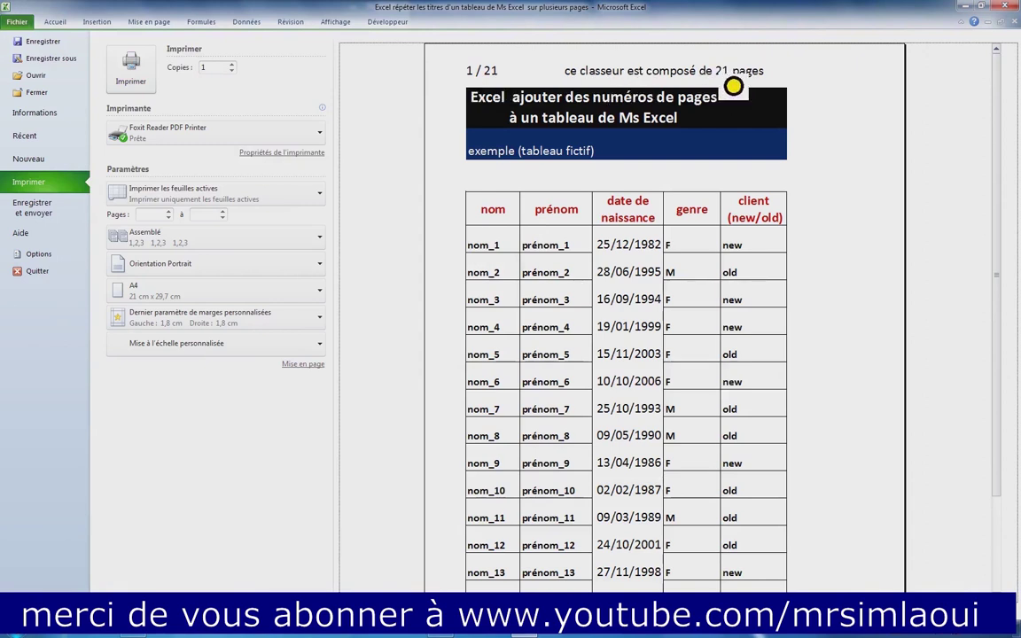
# - Close the print preview and select cells in the table's genre column
pyautogui.press('Escape')
pyautogui.click(377, 310)
pyautogui.click(476, 315)
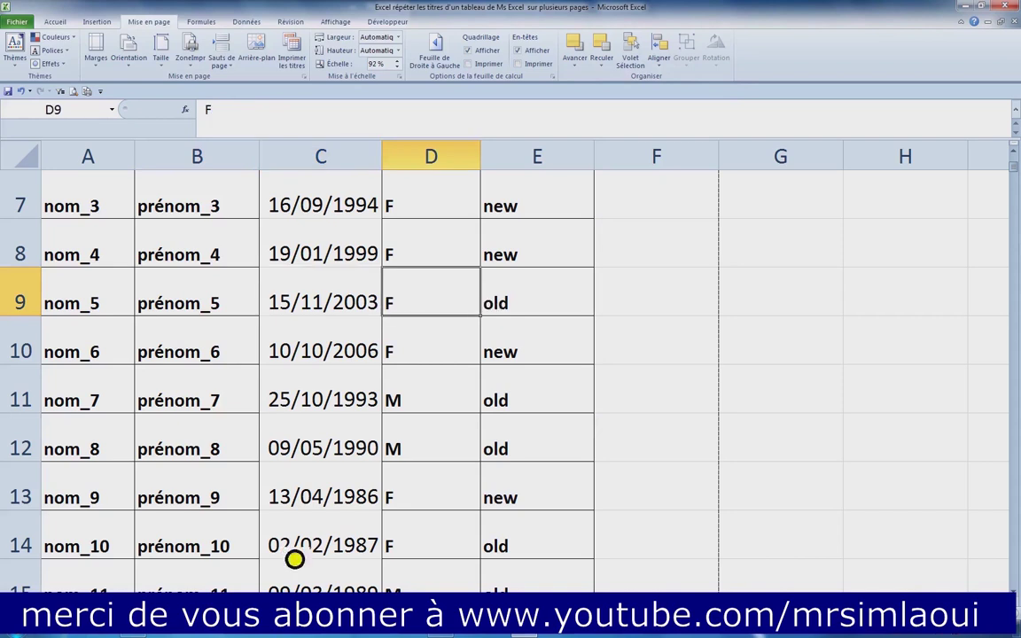
# - Select a prénom cell, then select rows 399 to 403 at the table's end
pyautogui.click(237, 351)
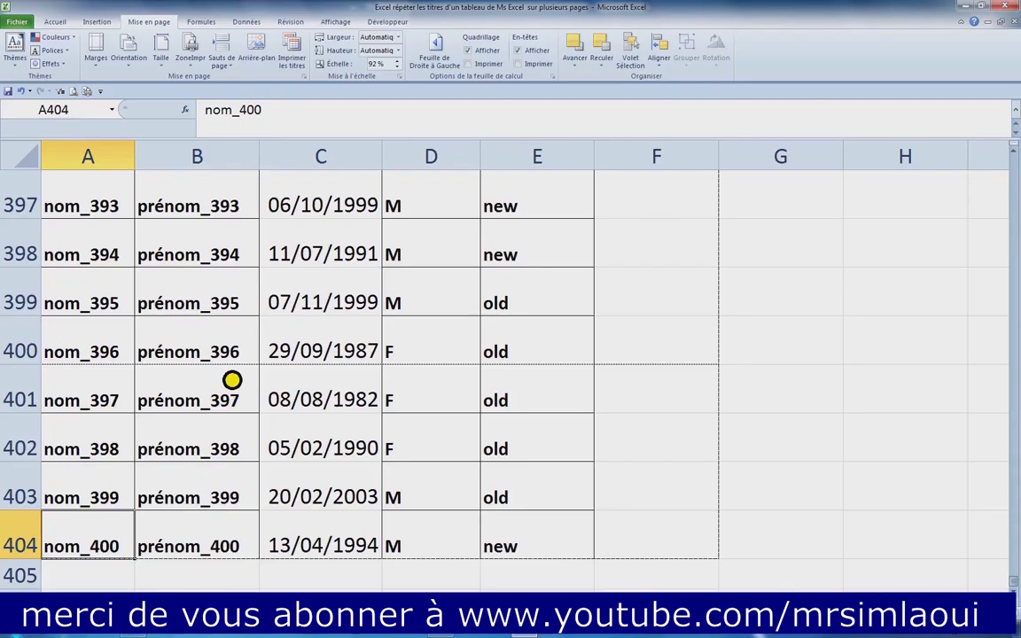
pyautogui.moveTo(40, 301); pyautogui.dragTo(69, 551)
# - Make rows 399–403 taller and check the effect in the print preview
pyautogui.moveTo(45, 326); pyautogui.dragTo(47, 404)
pyautogui.click(226, 376)
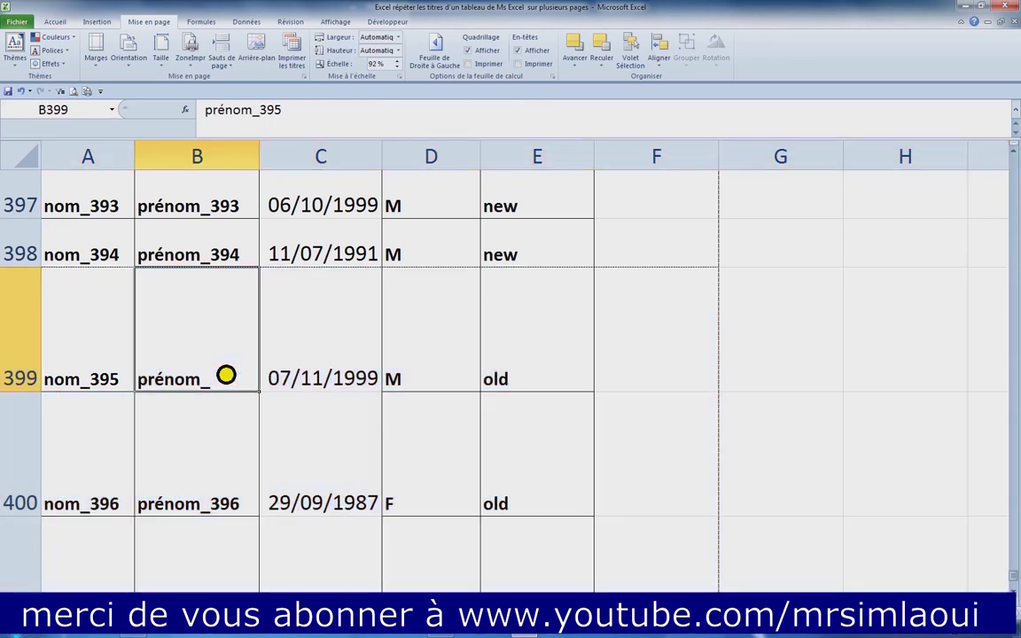
pyautogui.hotkey('ctrl', 'p')
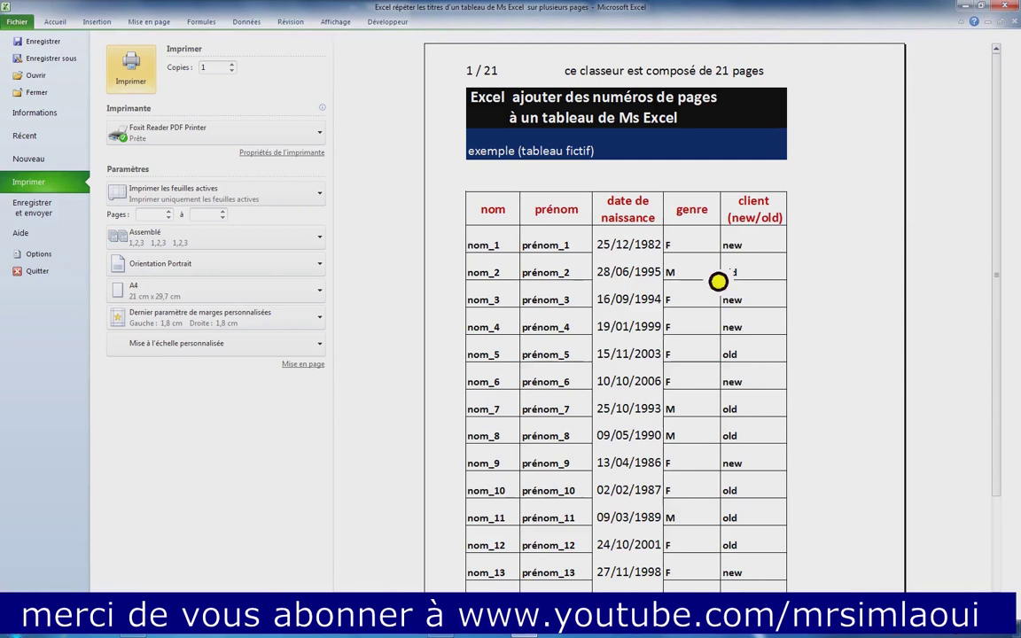
pyautogui.scroll(-3, 696, 293)
pyautogui.click(679, 543)
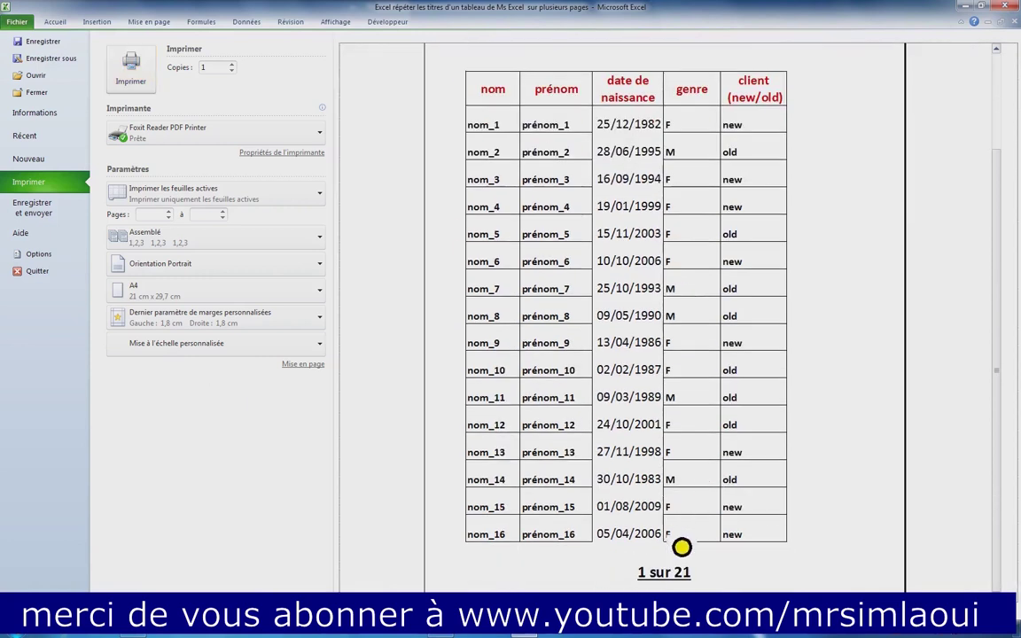
pyautogui.press('Escape')
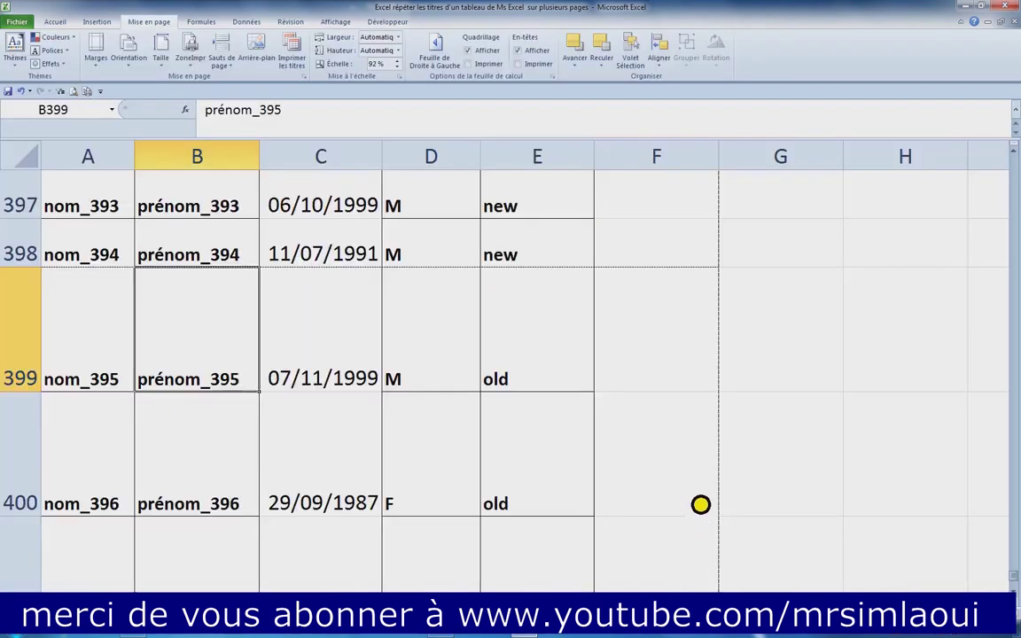
# - Select all data rows from row 5 down to row 404
pyautogui.scroll(-4, 434, 483)
pyautogui.scroll(-1, 405, 483)
pyautogui.scroll(5, 404, 481)
pyautogui.scroll(2, 404, 481)
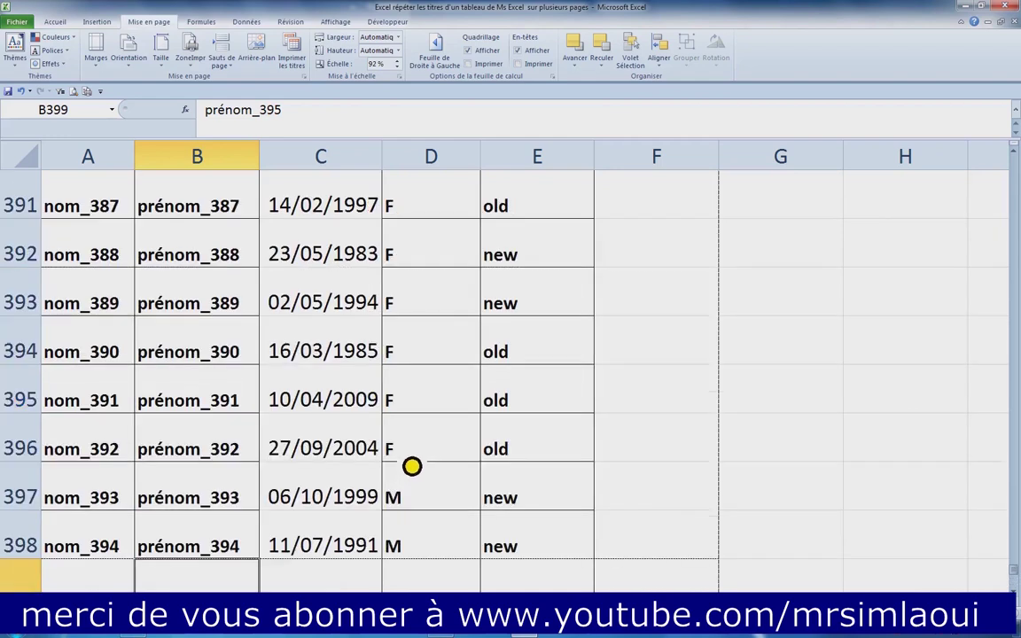
pyautogui.click(193, 490)
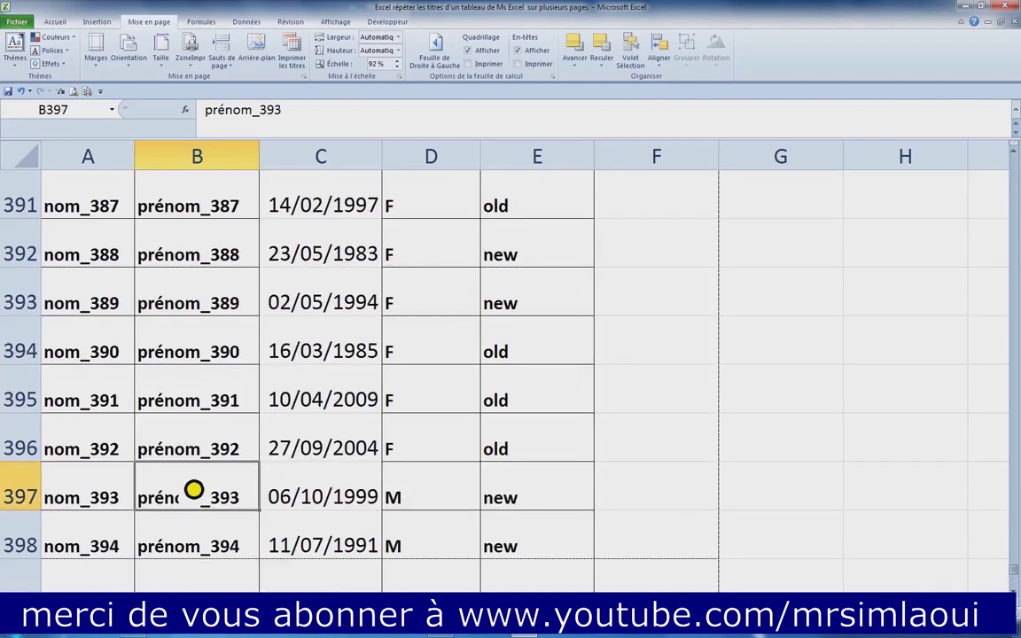
pyautogui.hotkey('ctrl', 'Up')
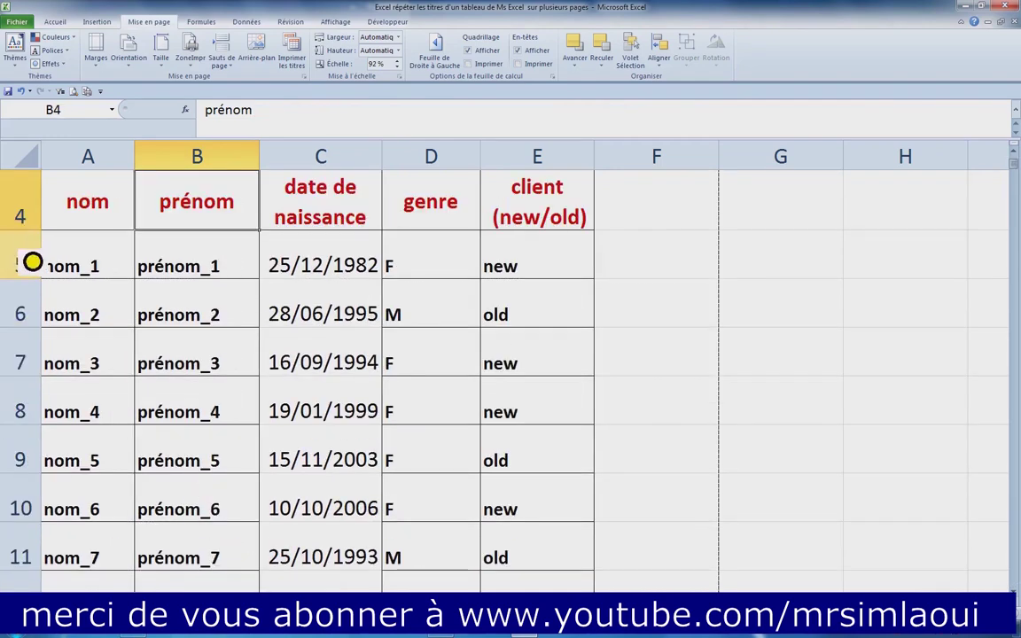
pyautogui.click(35, 265)
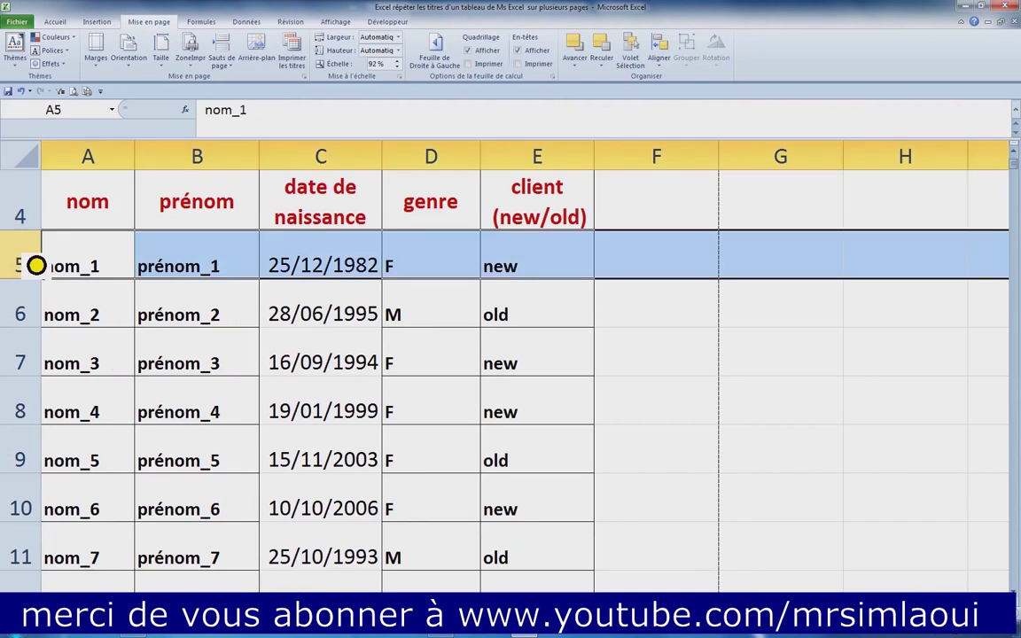
pyautogui.hotkey('ctrl', 'shift', 'Down')
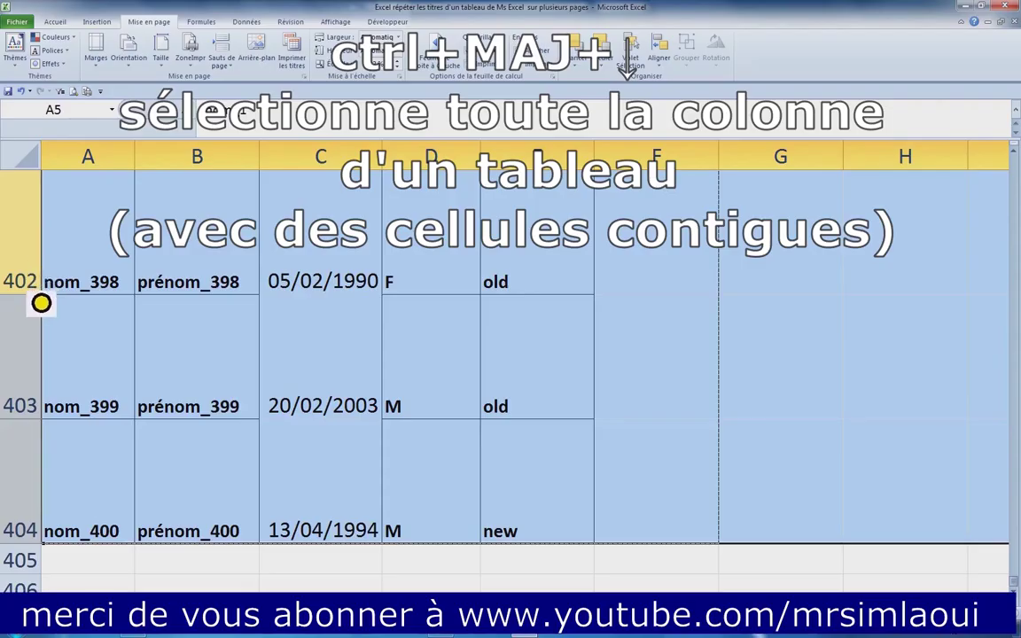
# - Set the selected rows' height to 79,50 and preview the resulting 45-page printout
pyautogui.scroll(5, 44, 296)
pyautogui.scroll(3, 44, 295)
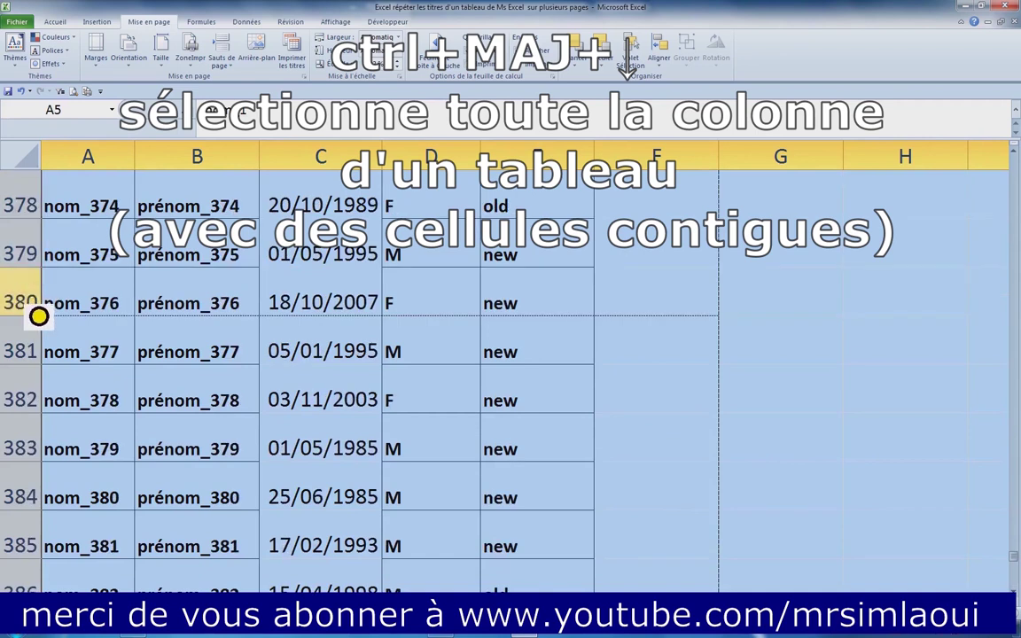
pyautogui.moveTo(38, 336); pyautogui.dragTo(38, 361)
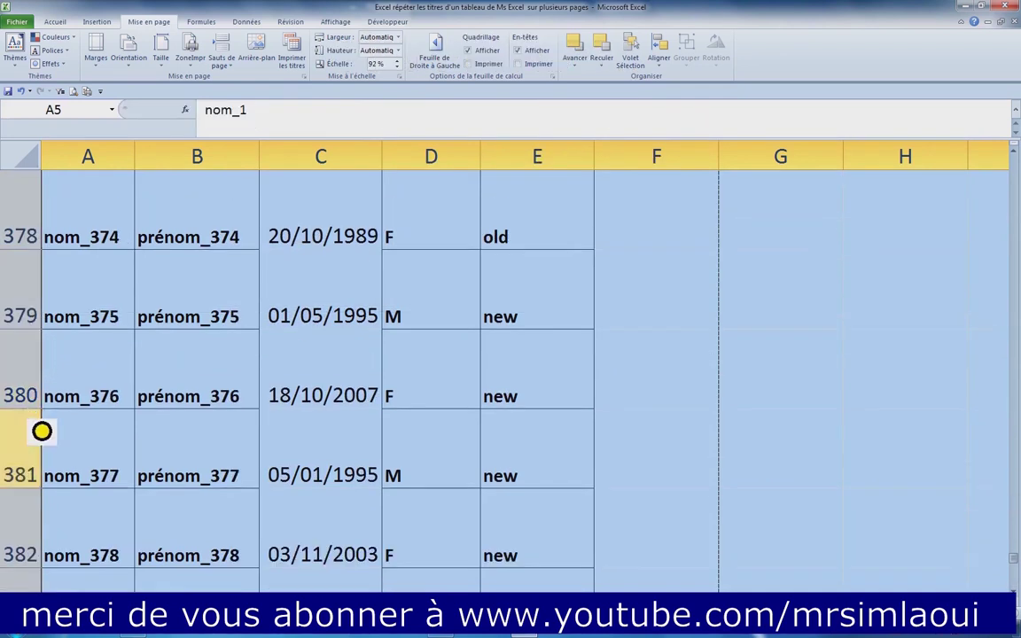
pyautogui.moveTo(41, 413); pyautogui.dragTo(41, 447)
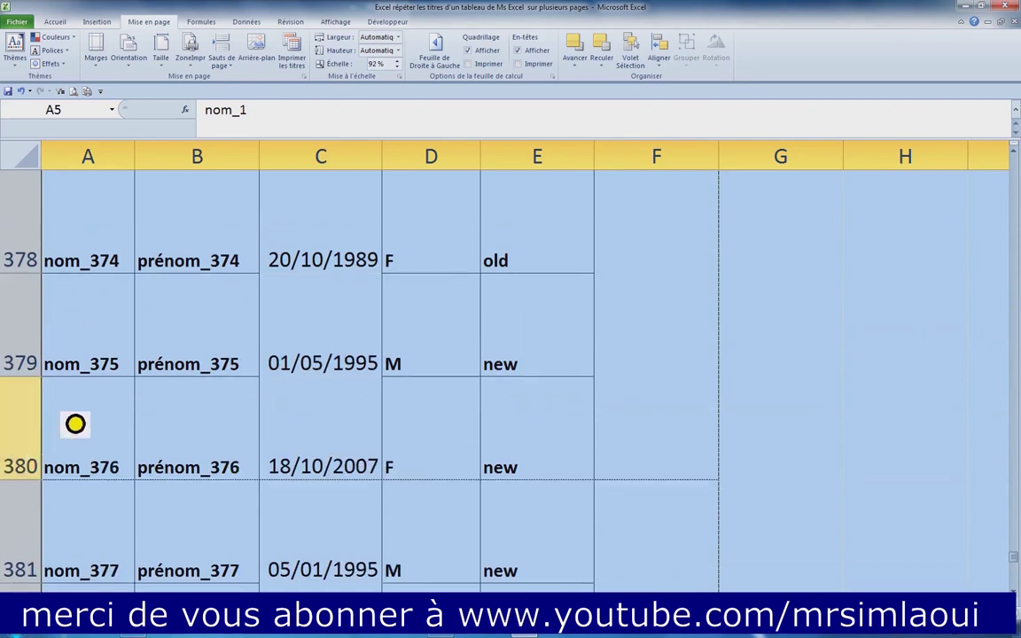
pyautogui.click(252, 412)
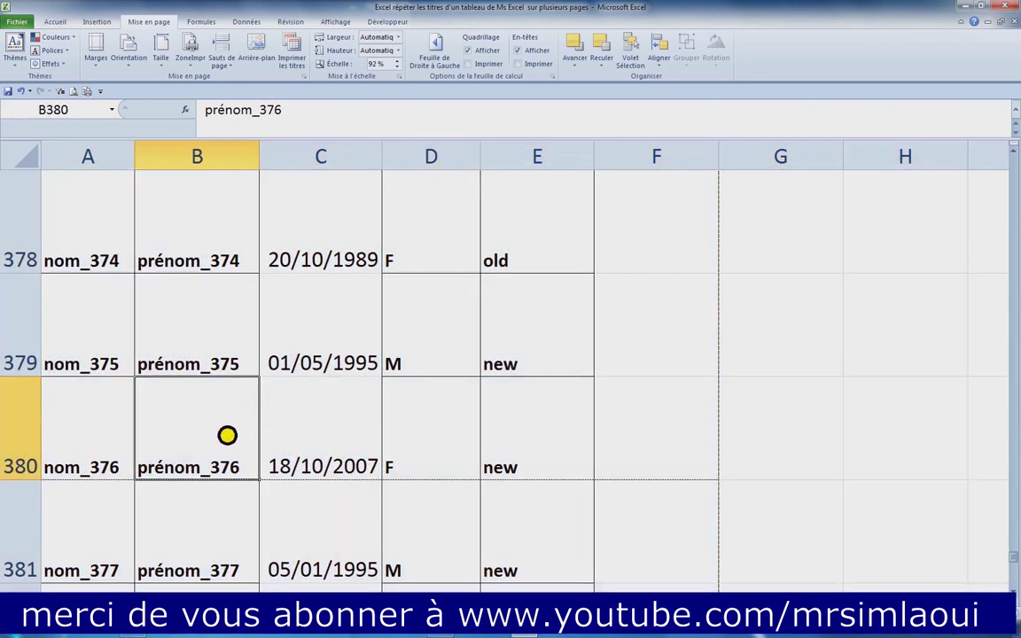
pyautogui.hotkey('ctrl', 'p')
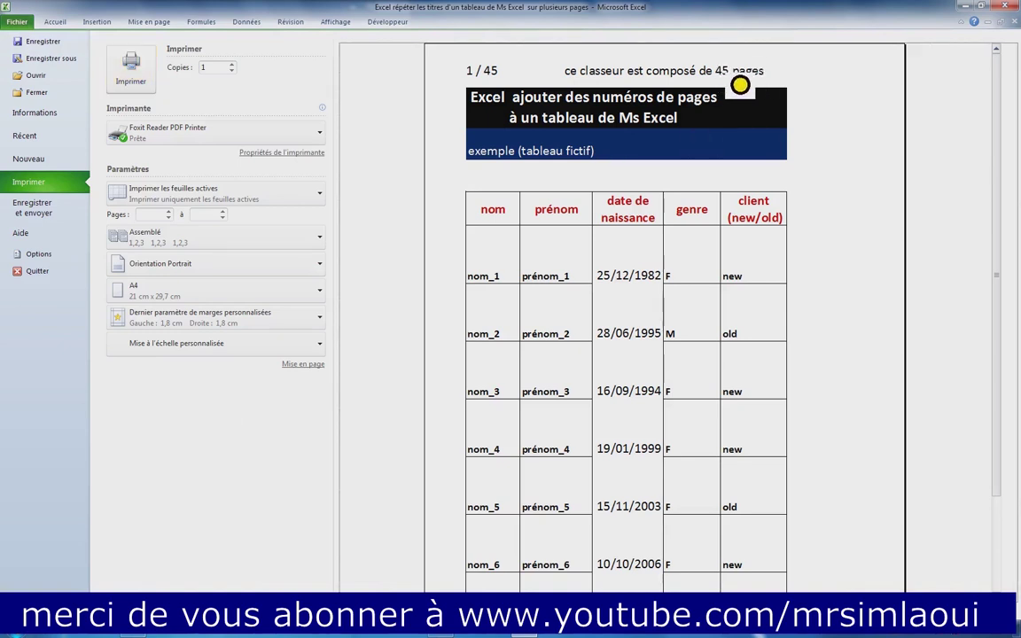
# - Leave the preview, jump to last used cell H404, and select column H
pyautogui.press('Escape')
pyautogui.click(343, 322)
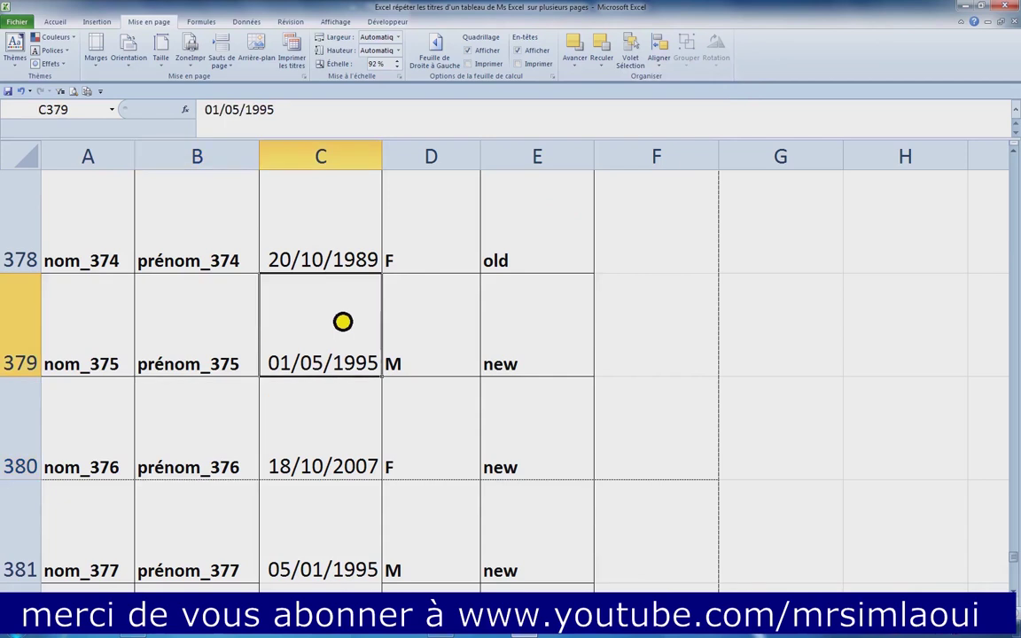
pyautogui.hotkey('ctrl', 'End')
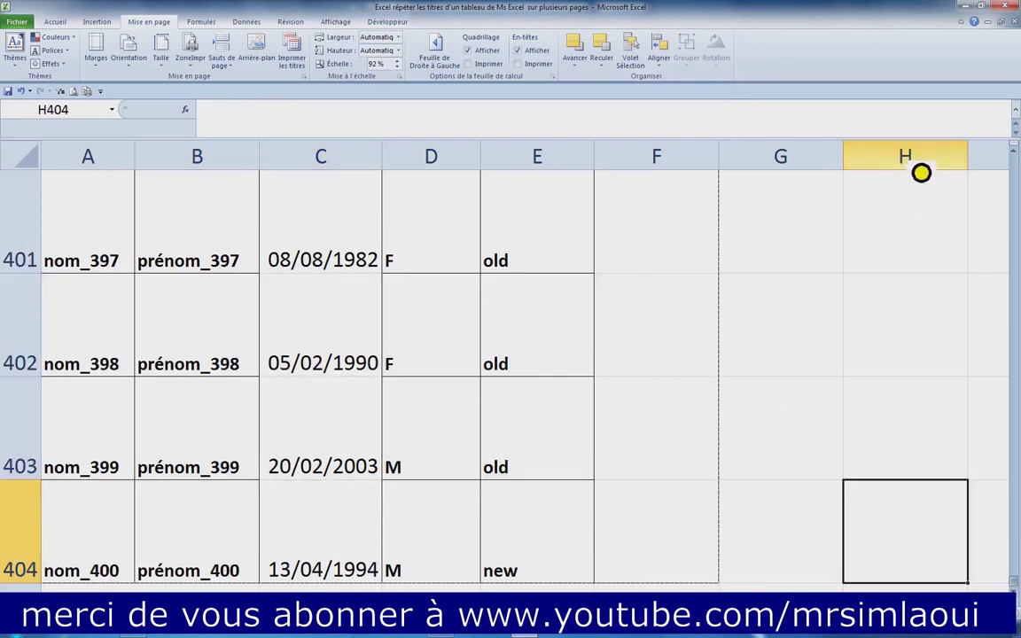
pyautogui.click(913, 161)
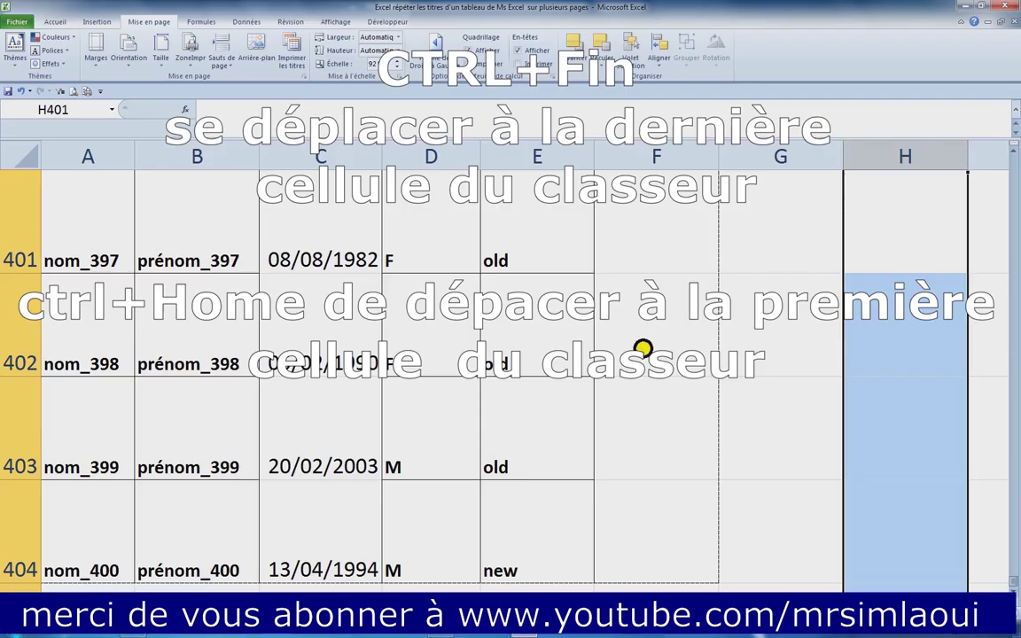
# - Check the sheet's first and last used cells with Ctrl+Home and Ctrl+End
pyautogui.click(643, 348)
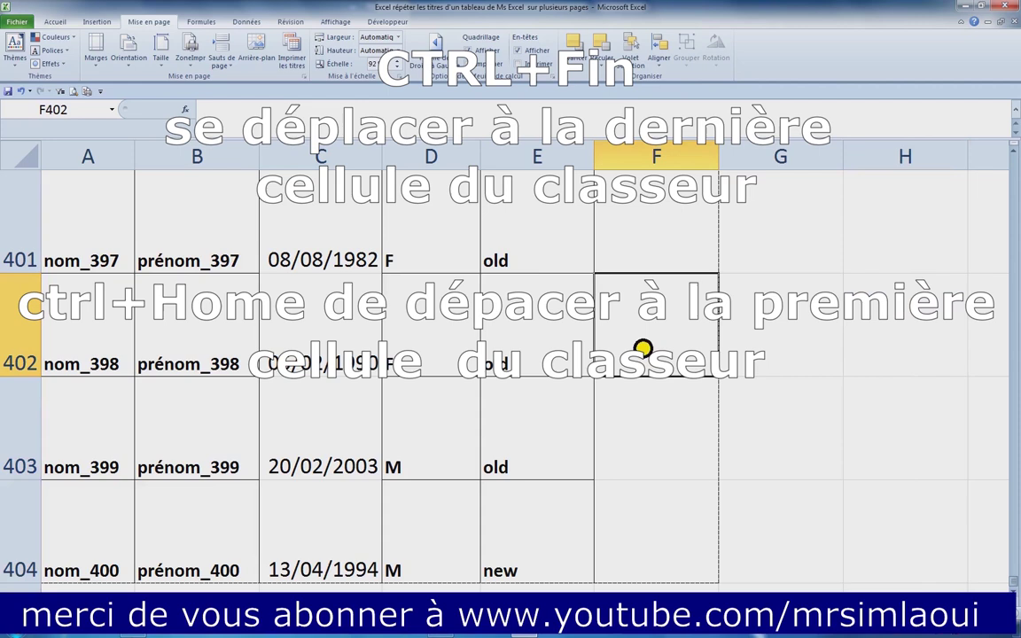
pyautogui.hotkey('ctrl', 'Home')
pyautogui.hotkey('ctrl', 'End')
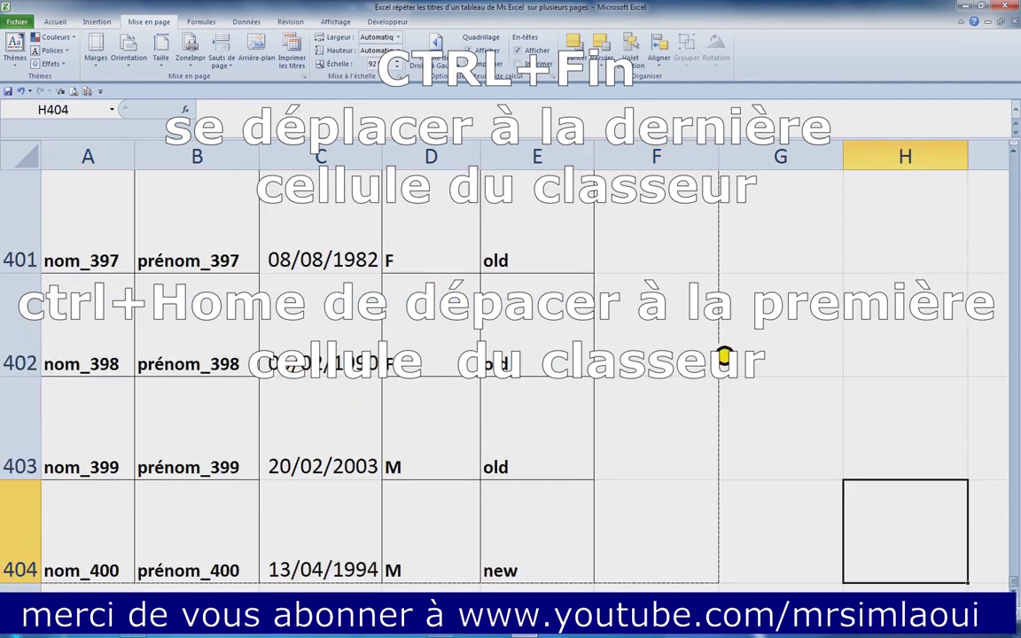
pyautogui.hotkey('ctrl', 'Up')
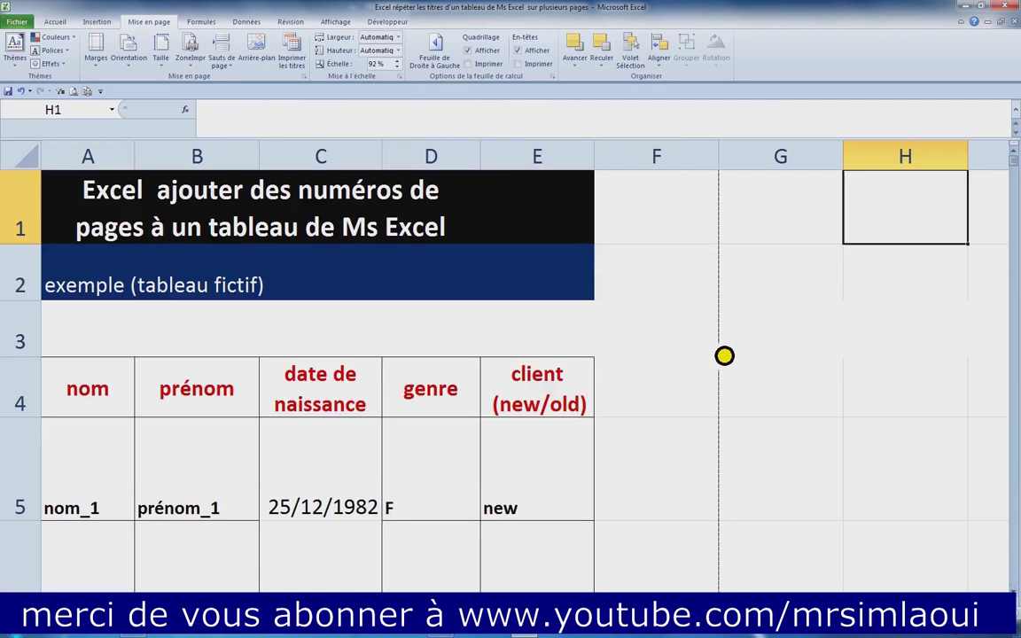
# - Select and remove the unused columns from G through to the last column
pyautogui.click(781, 168)
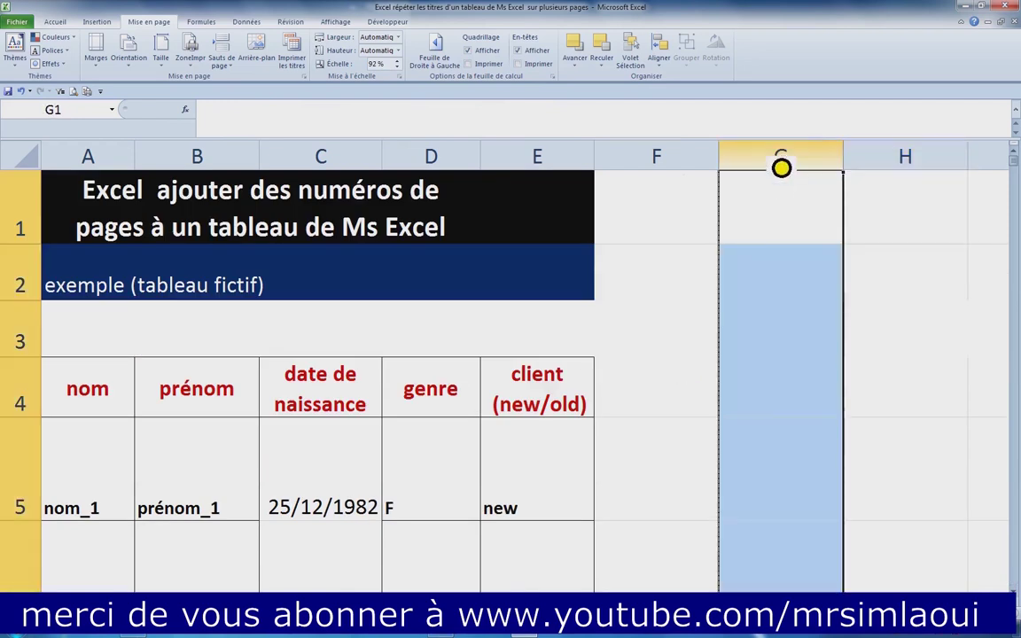
pyautogui.hotkey('ctrl', 'shift', 'Right')
pyautogui.hotkey('ctrl', 'BackSpace')
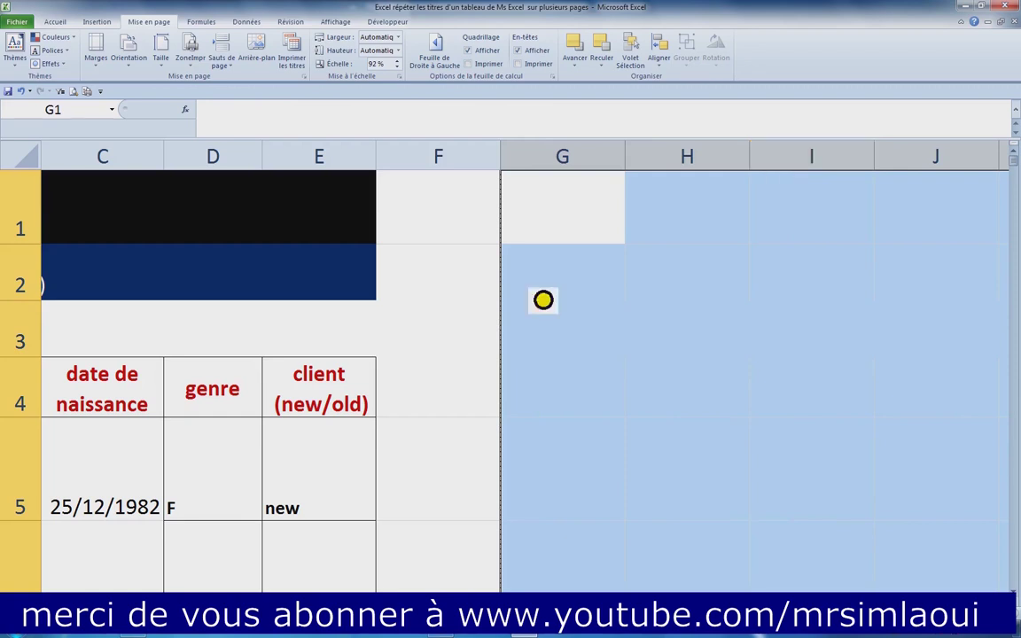
pyautogui.click(434, 354)
# - Verify the last used cell is now F404 and inspect column F
pyautogui.hotkey('ctrl', 'Home')
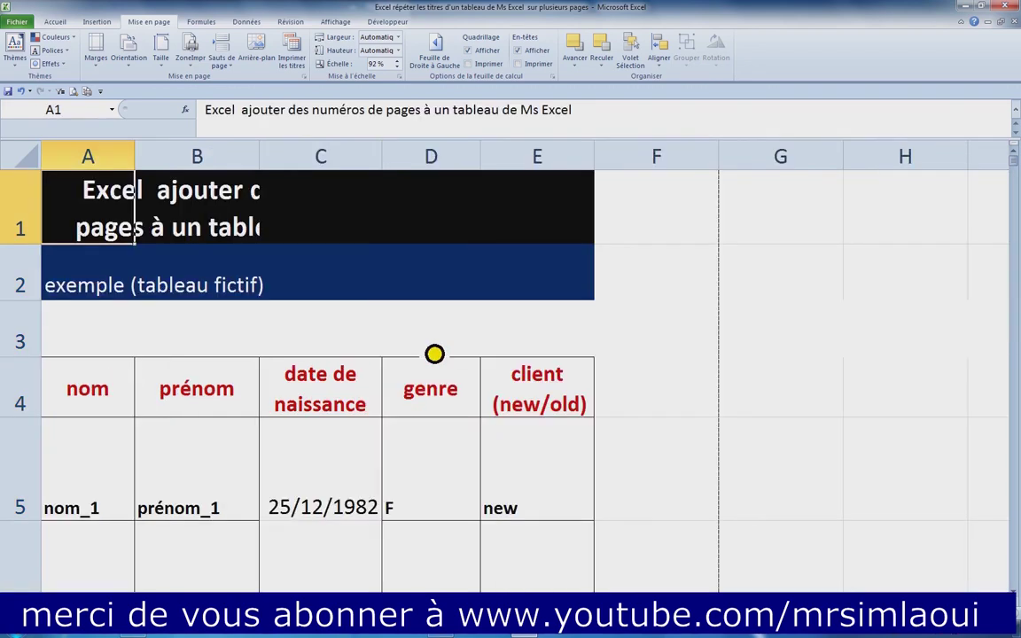
pyautogui.hotkey('ctrl', 'End')
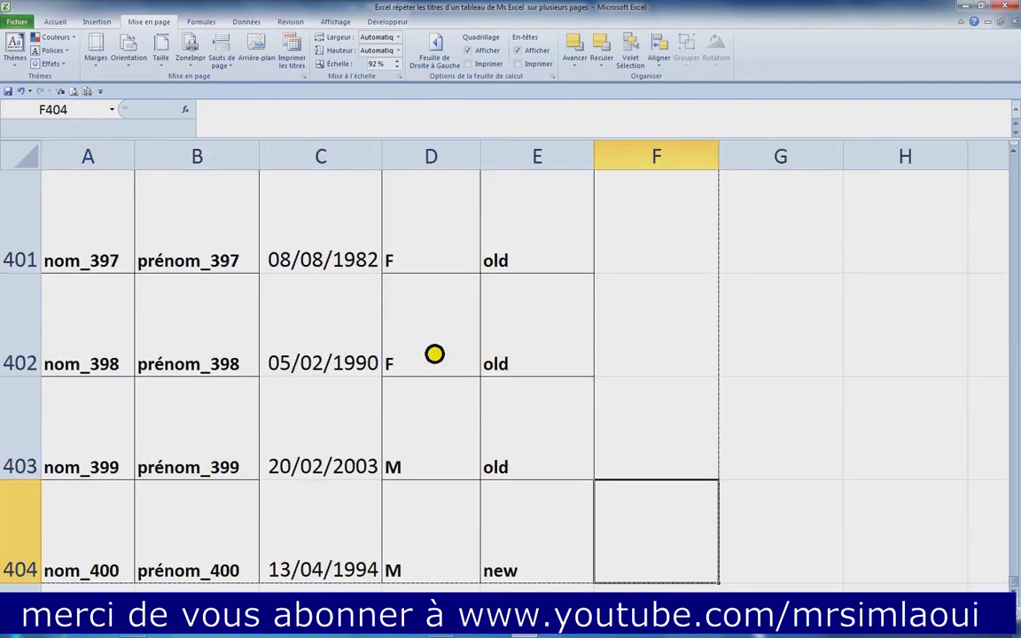
pyautogui.hotkey('ctrl', 'Home')
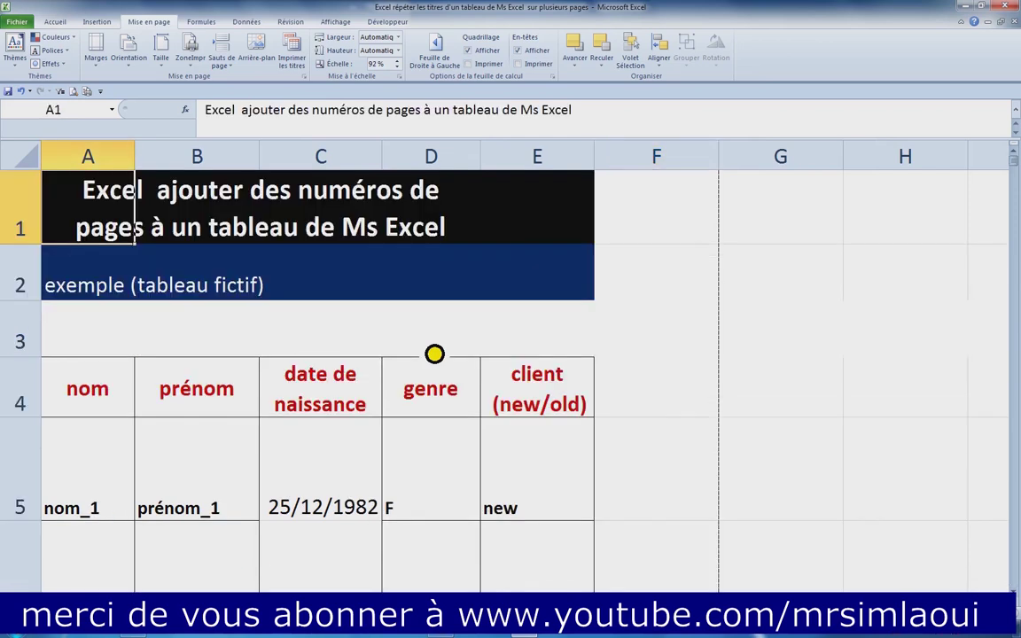
pyautogui.click(615, 339)
pyautogui.hotkey('ctrl', 'Up')
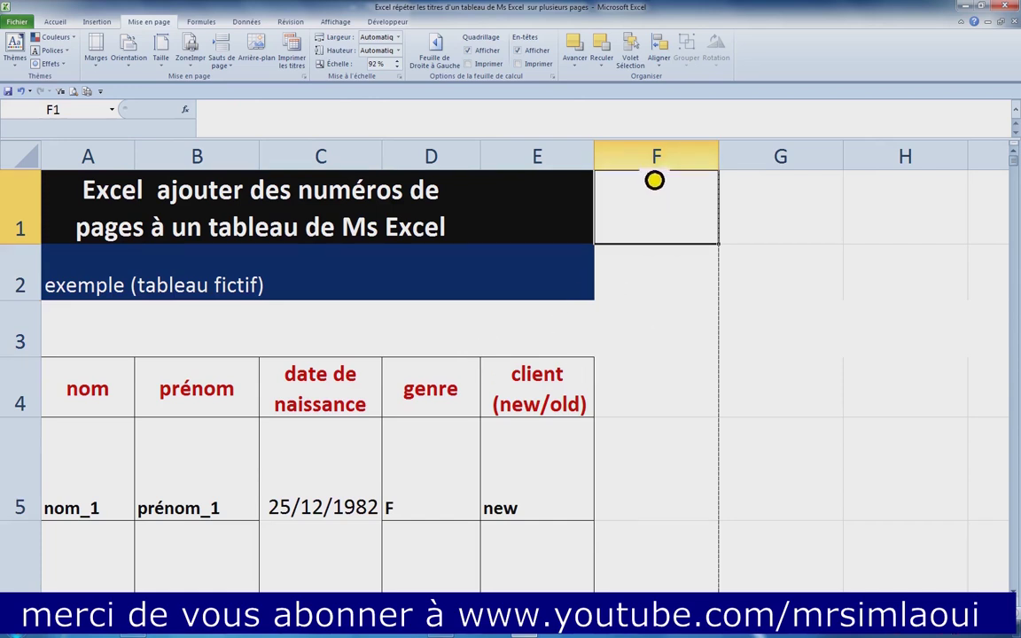
pyautogui.click(653, 166)
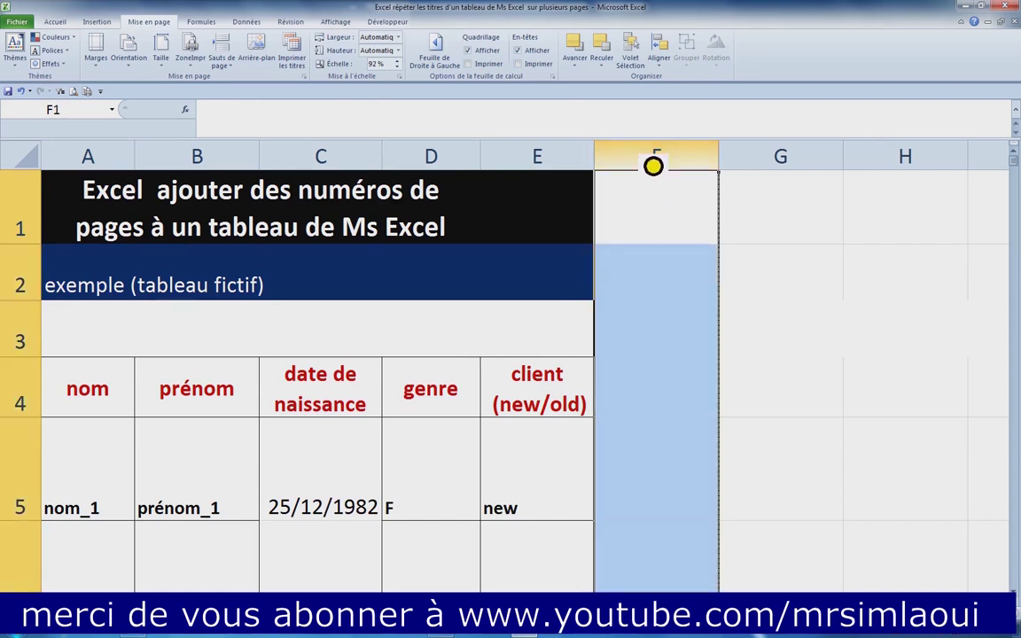
pyautogui.click(400, 339)
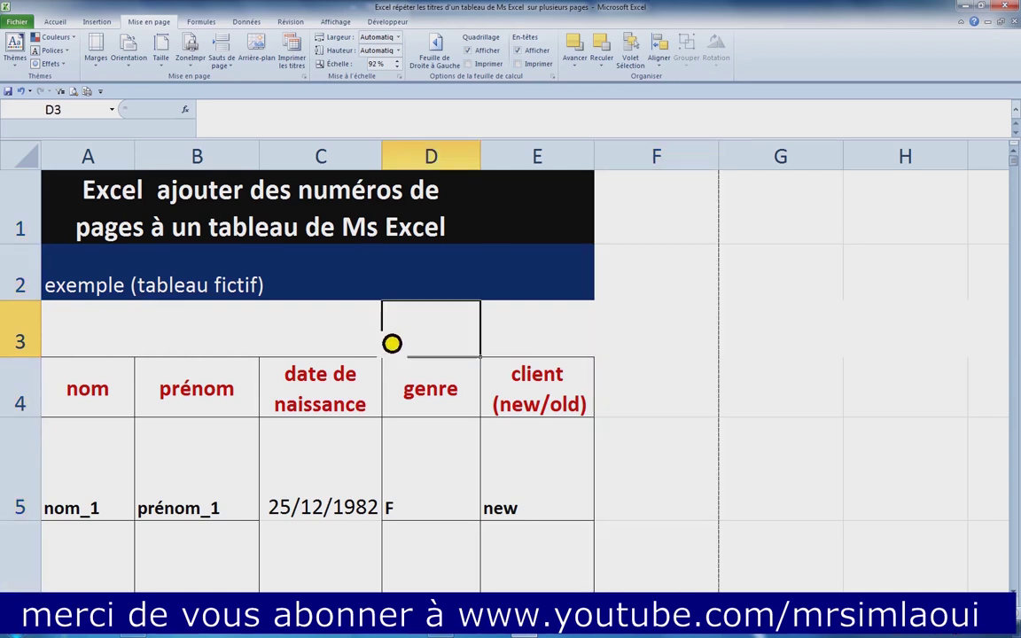
pyautogui.scroll(-2, 339, 392)
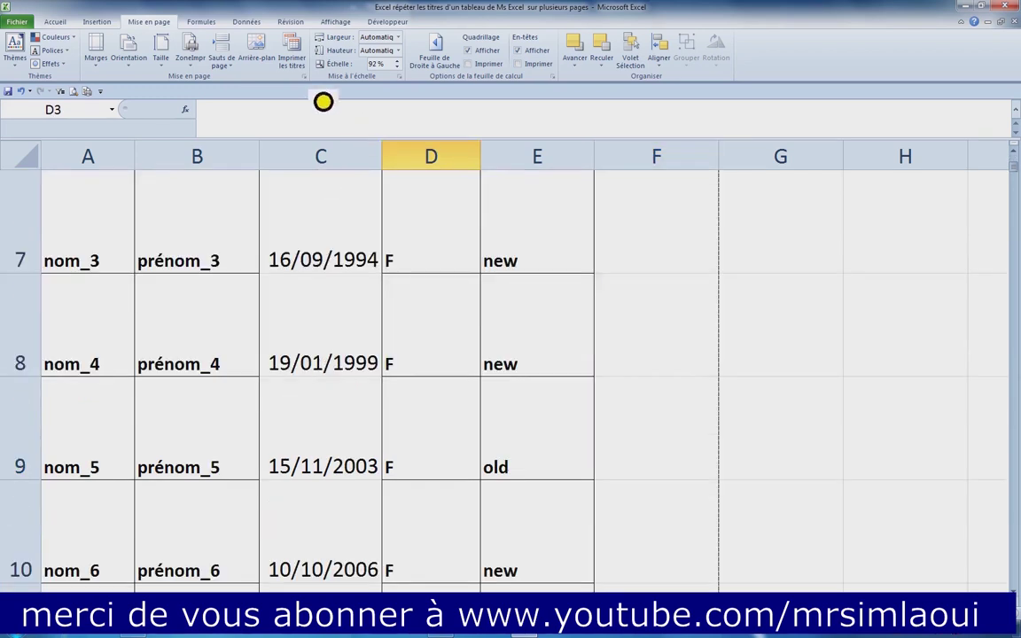
pyautogui.click(321, 89)
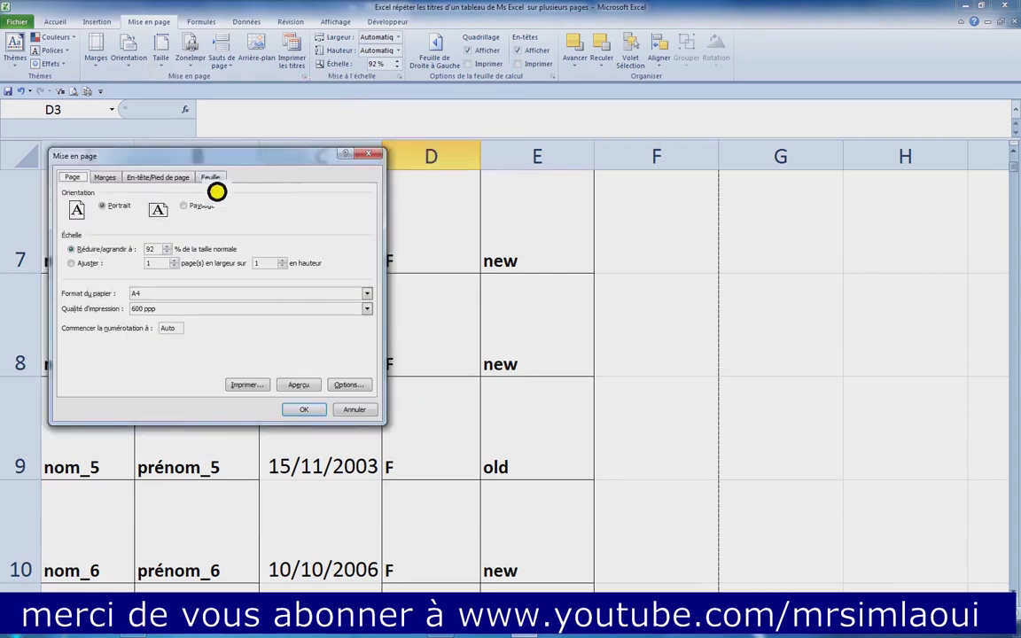
pyautogui.click(173, 184)
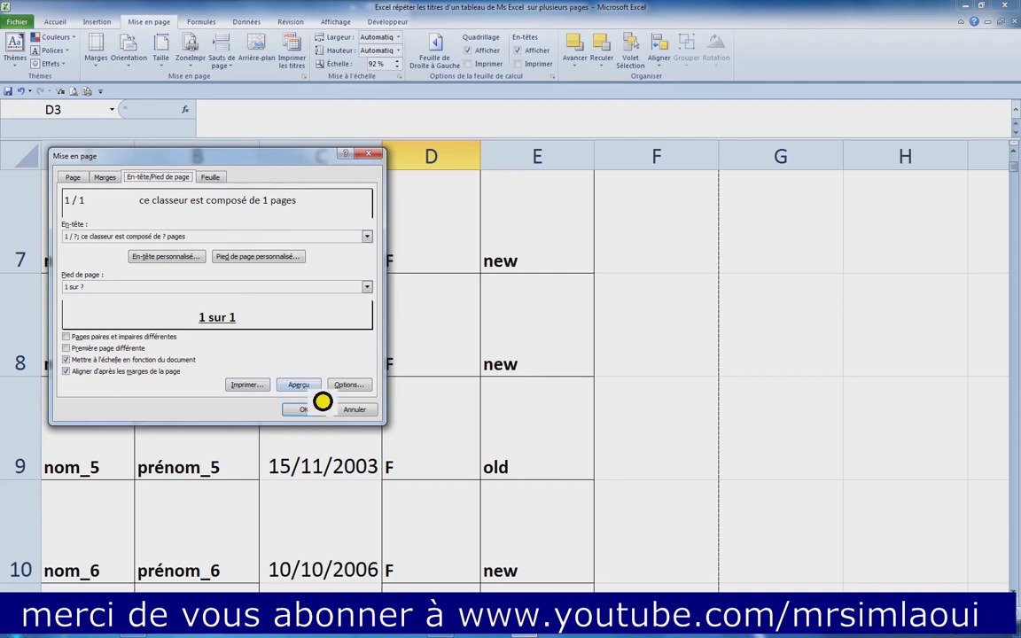
pyautogui.click(298, 384)
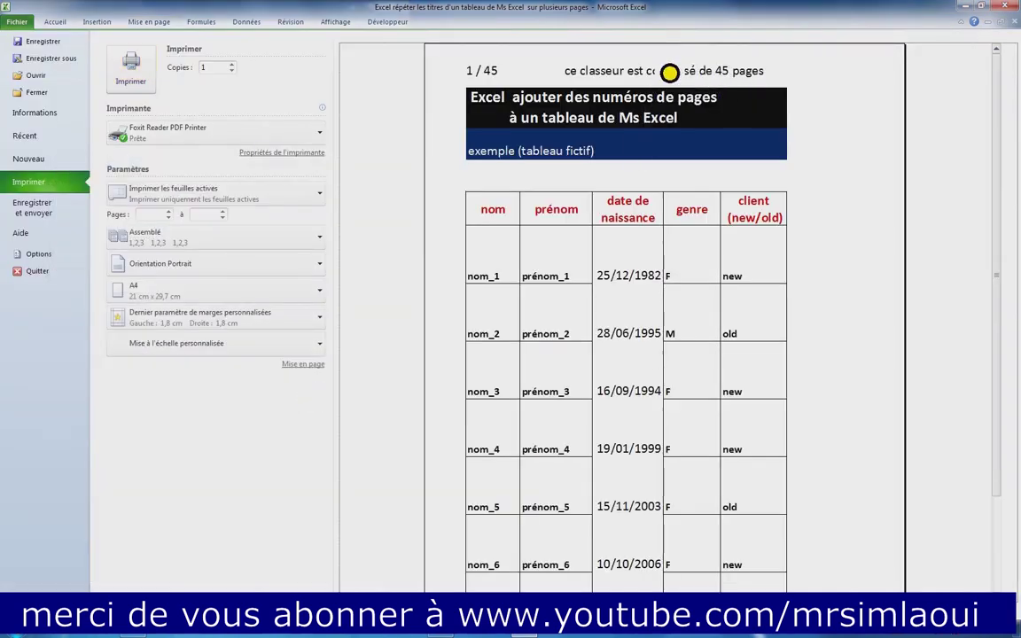
pyautogui.press('Escape')
pyautogui.click(425, 257)
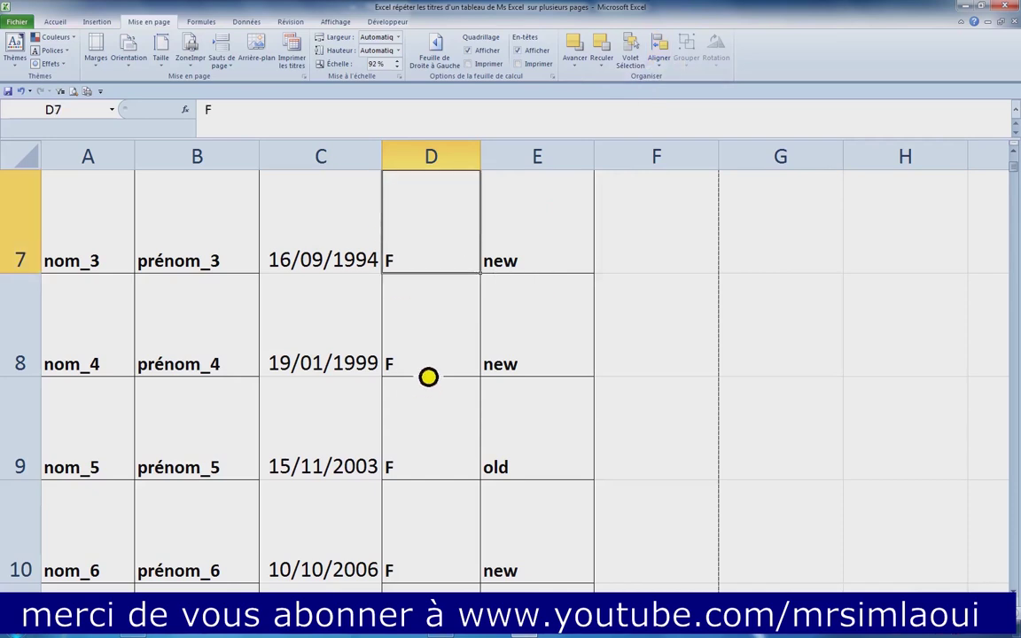
# - Overwrite the centre header text with the subscribe message beginning 'merci de vous abo'
pyautogui.click(205, 258)
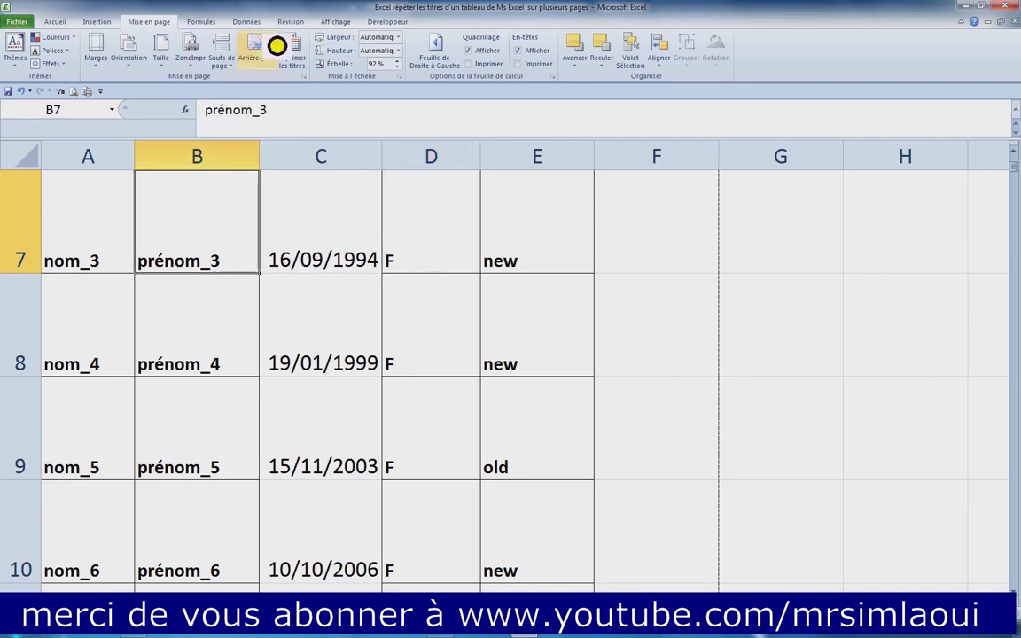
pyautogui.click(100, 25)
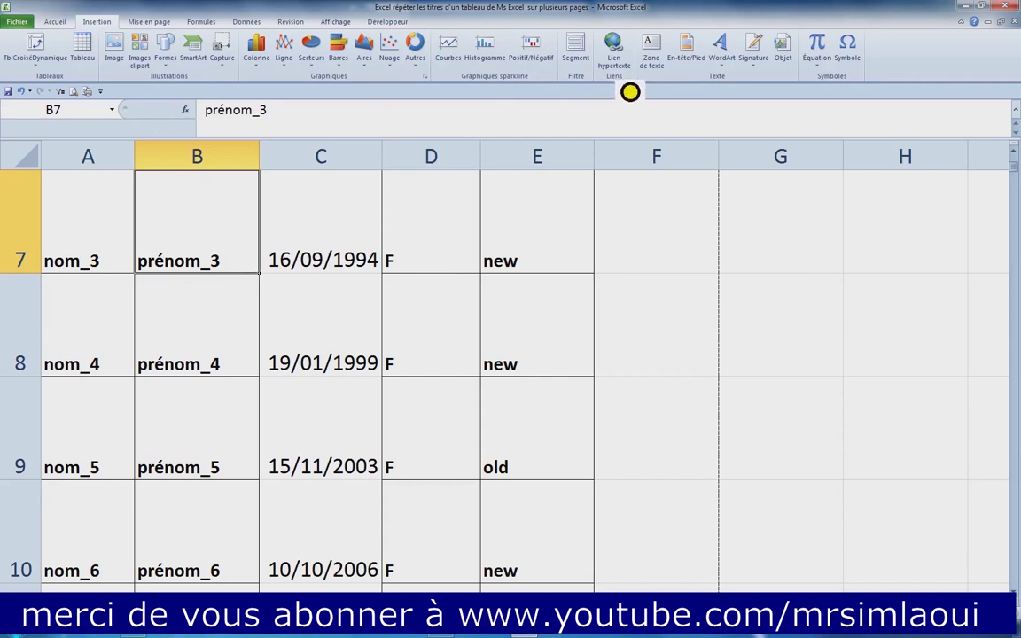
pyautogui.click(698, 49)
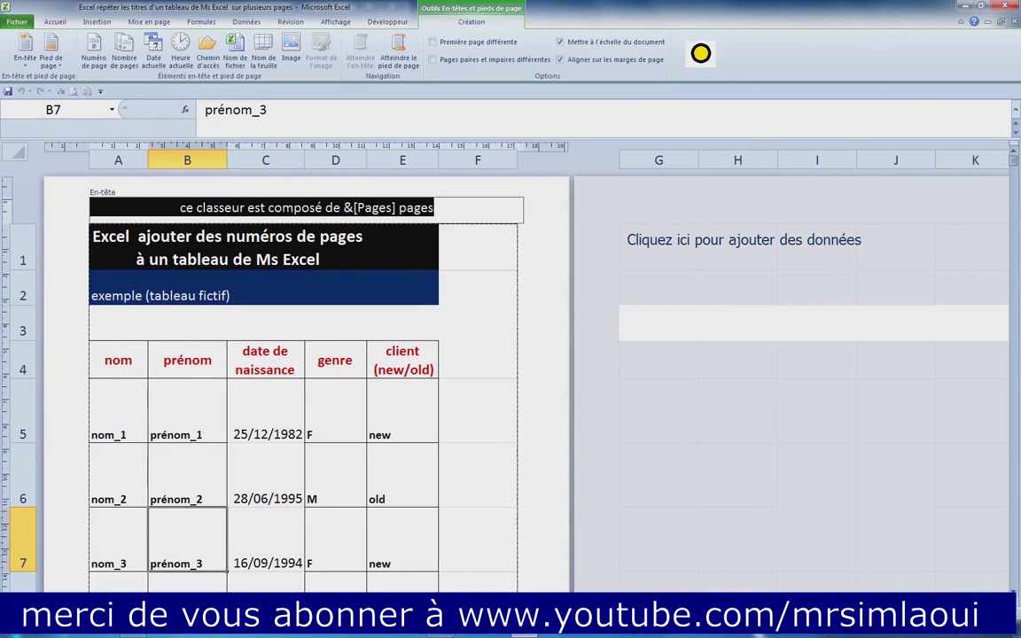
pyautogui.click(317, 209)
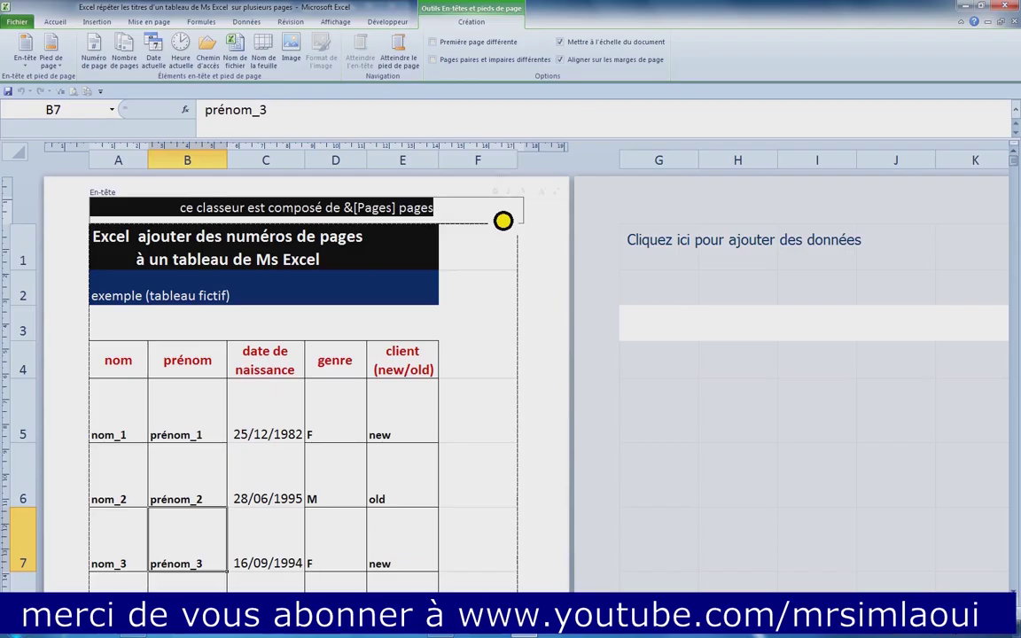
pyautogui.write('merci de vous abo')
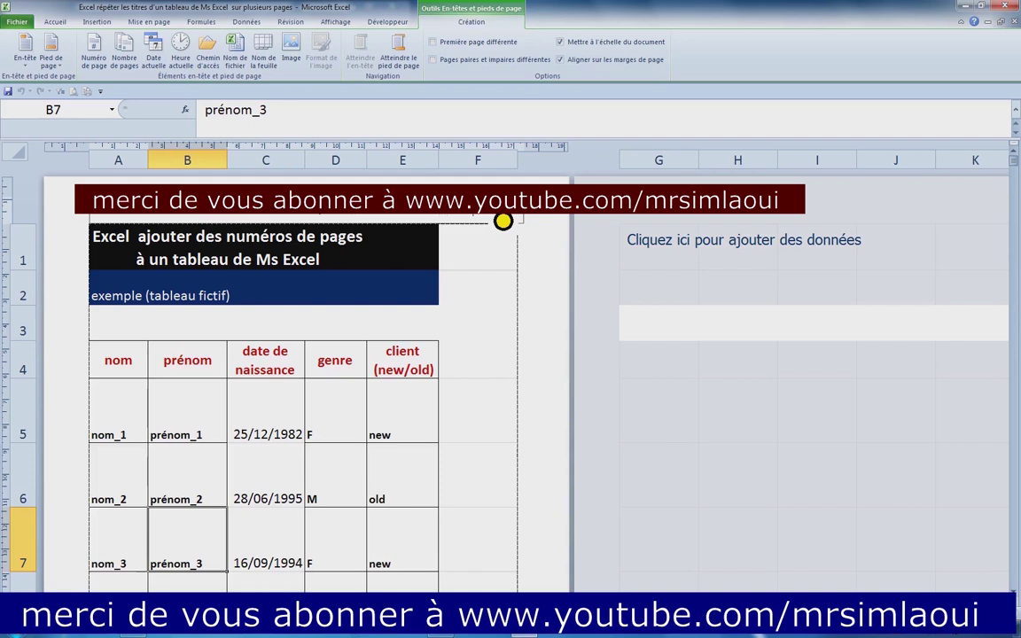
pyautogui.click(487, 298)
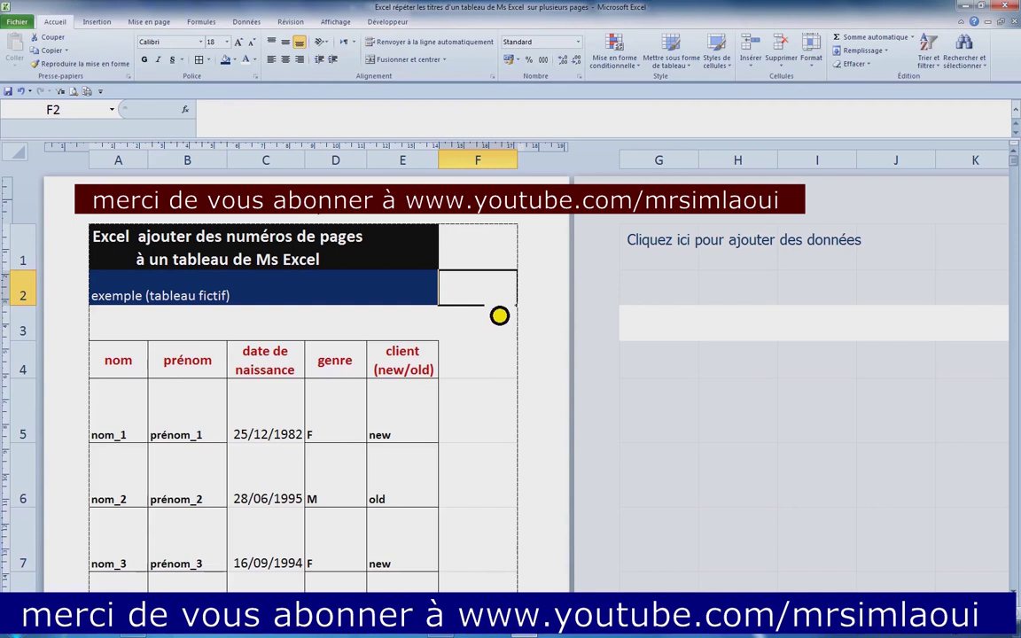
# - Exit header editing, return to Normal view, and preview the 1 / 45 subscribe header
pyautogui.click(412, 217)
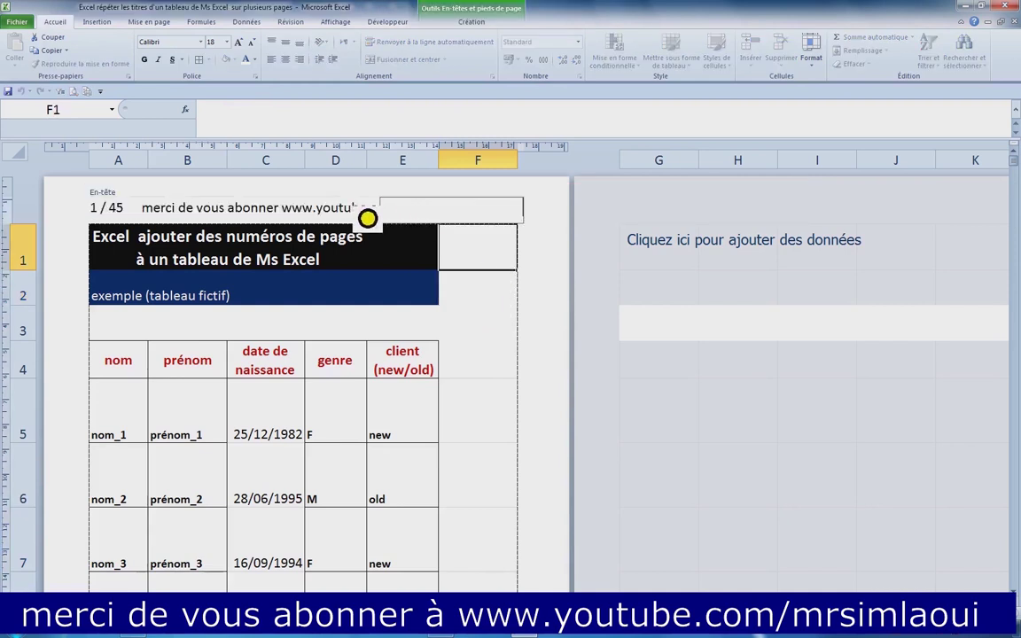
pyautogui.click(286, 350)
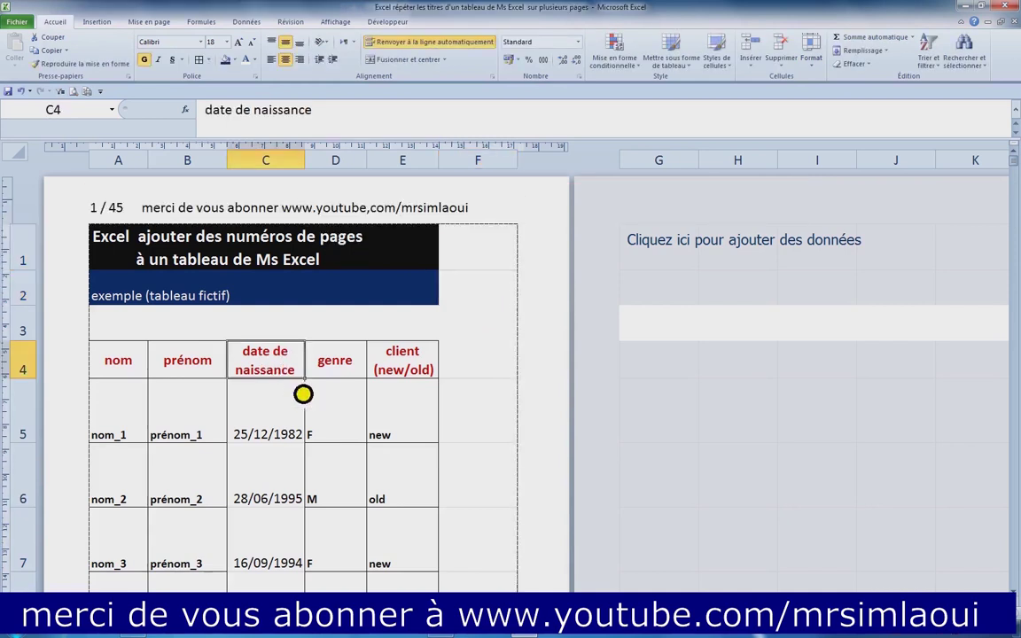
pyautogui.click(813, 626)
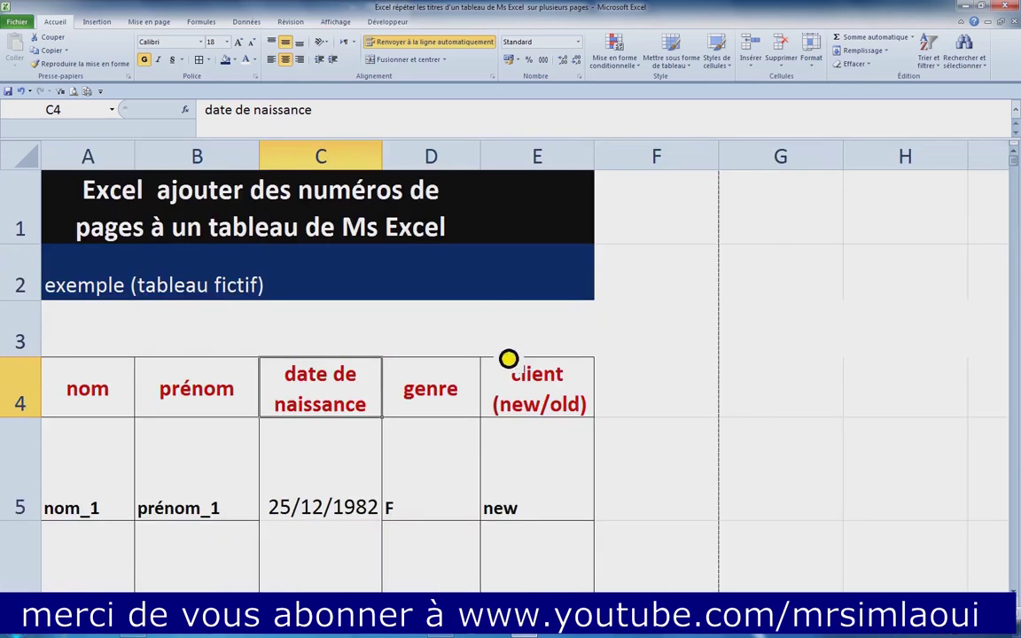
pyautogui.hotkey('ctrl', 'p')
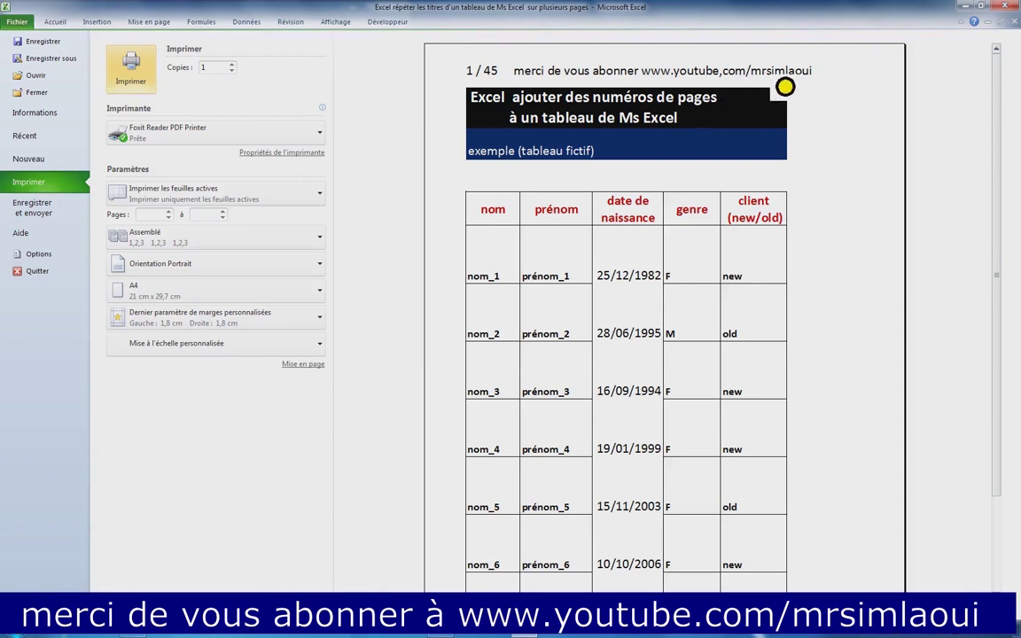
pyautogui.press('Escape')
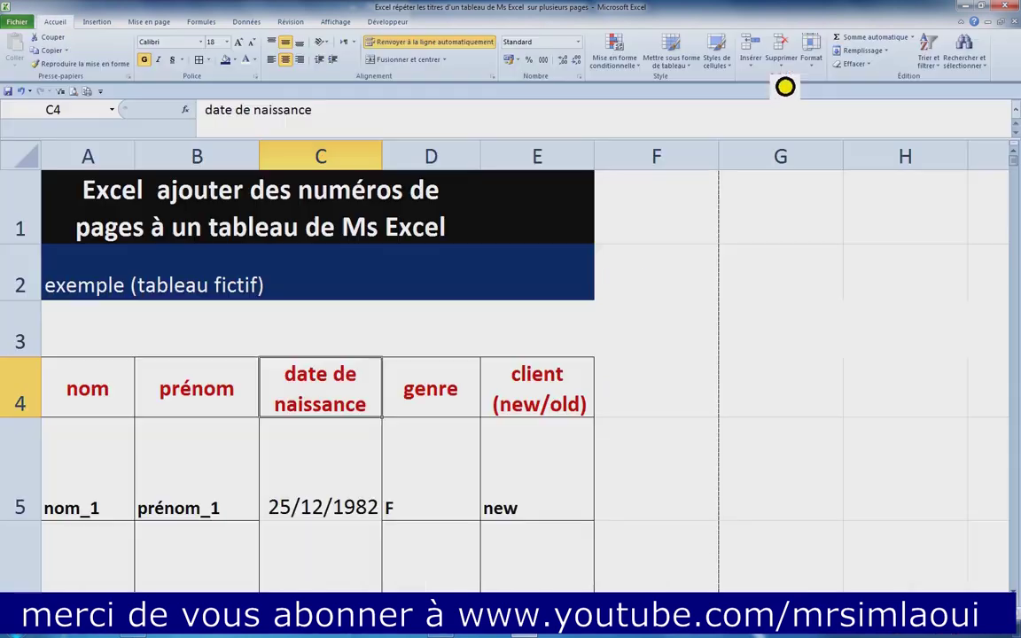
pyautogui.click(660, 278)
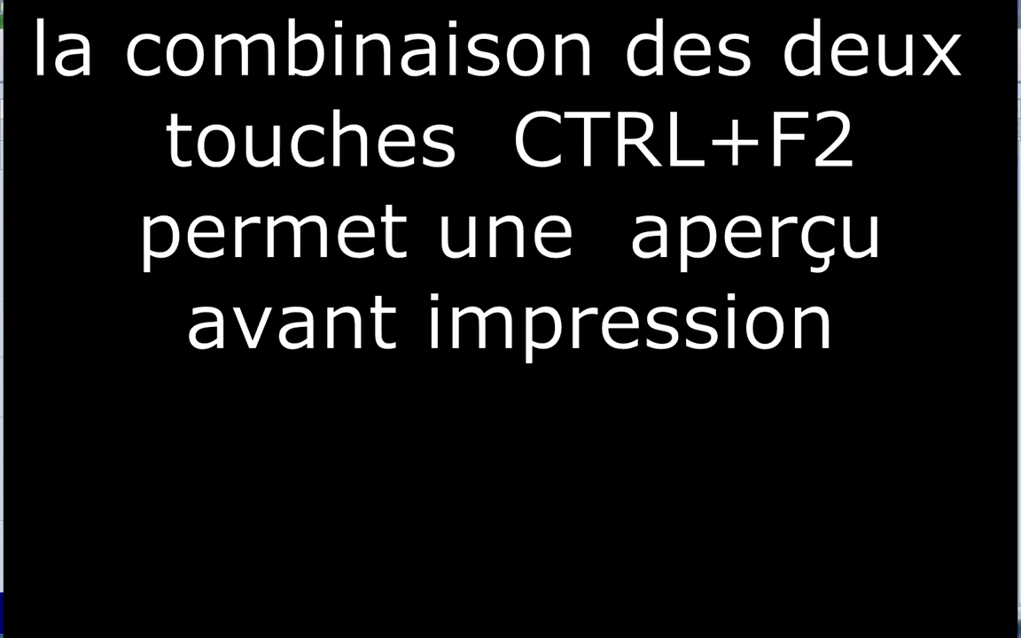